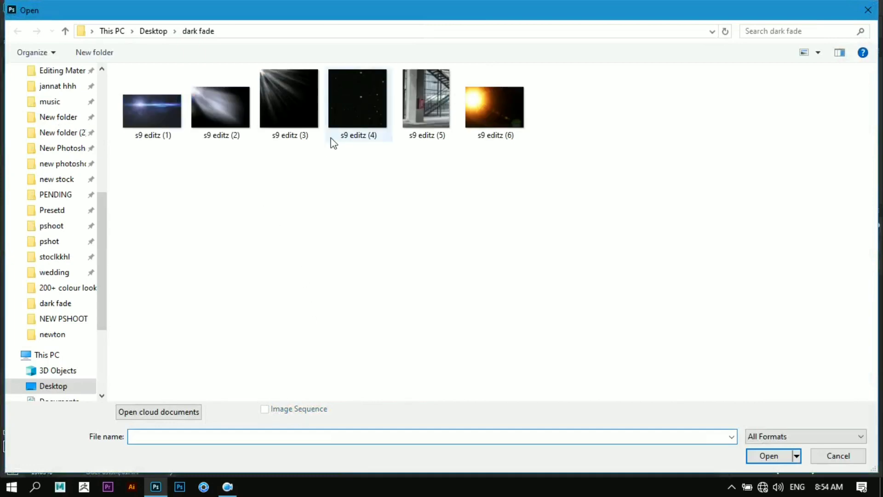
Open the image s9 editz (5) and bring it into the DSC_0385 portrait document as a new layer.
double_click(429, 113)
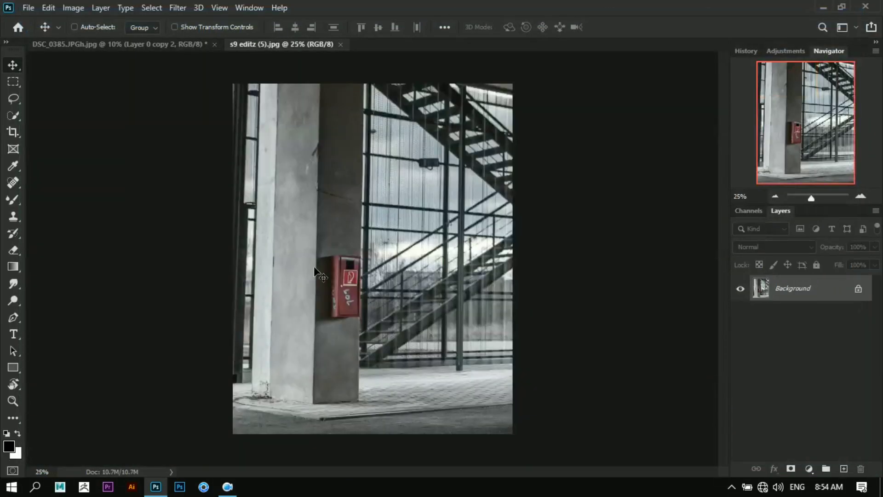
drag(194, 41, 405, 301)
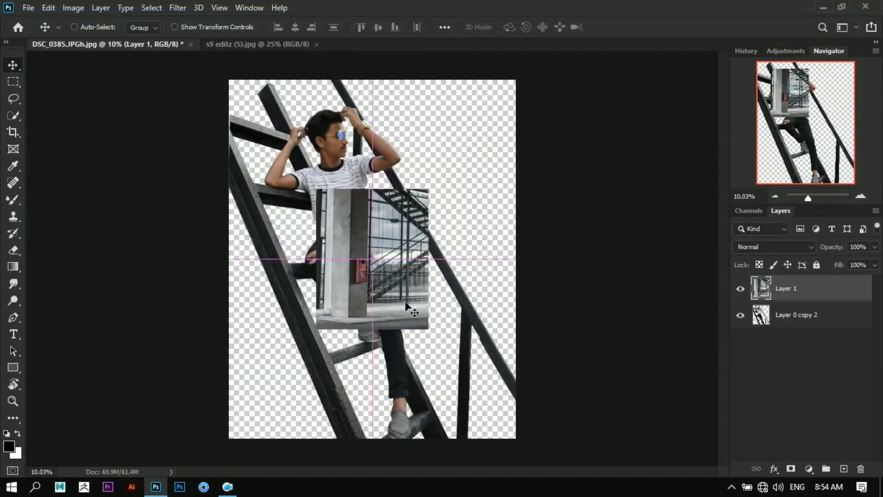
Scale the staircase image to about 258% so it covers the canvas, and place its layer beneath the cut-out subject.
click(49, 8)
click(111, 287)
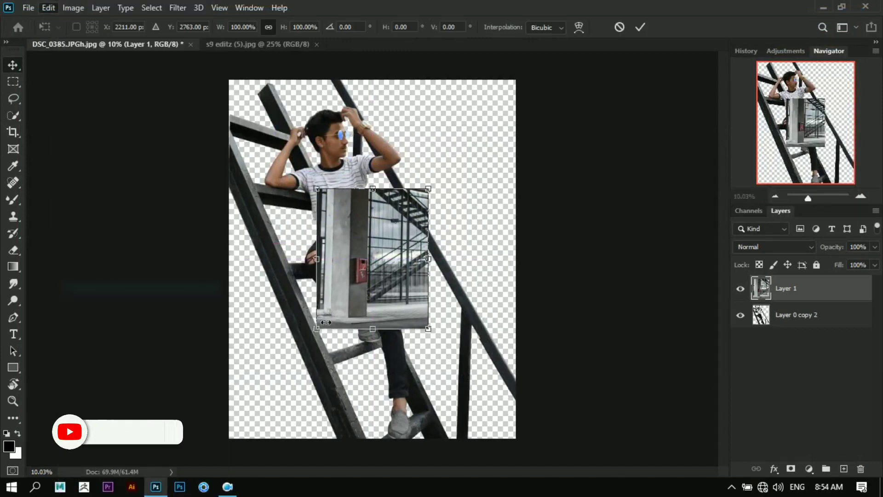
drag(429, 329, 525, 437)
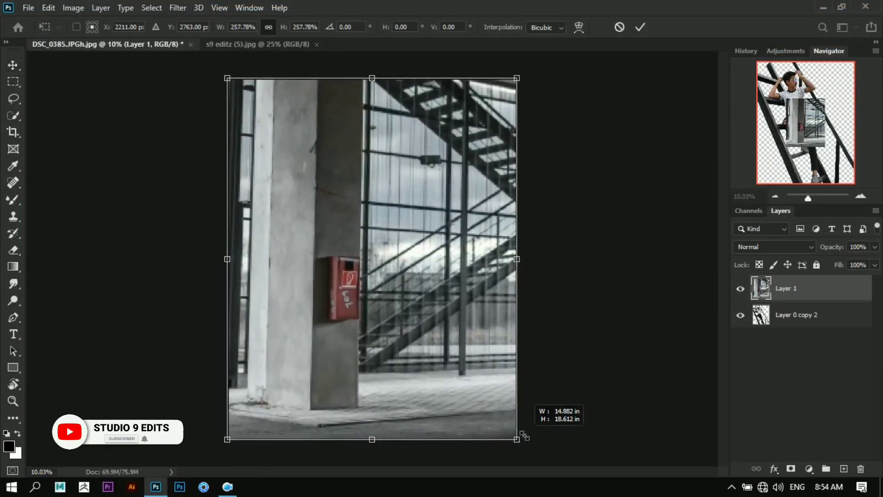
key(Return)
drag(809, 292, 809, 337)
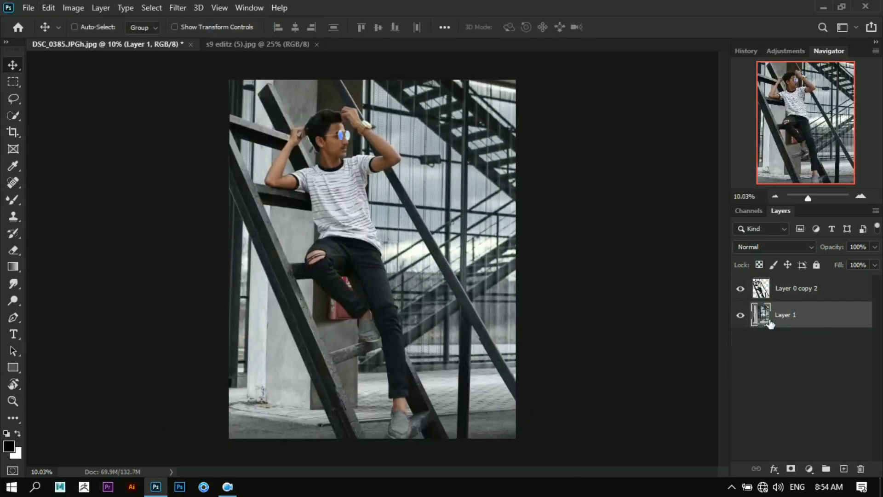
Erase the white fringe along the back of the subject's hair and neck on Layer 0 copy 2 using a small eraser.
click(792, 289)
scroll(318, 157, up, 3)
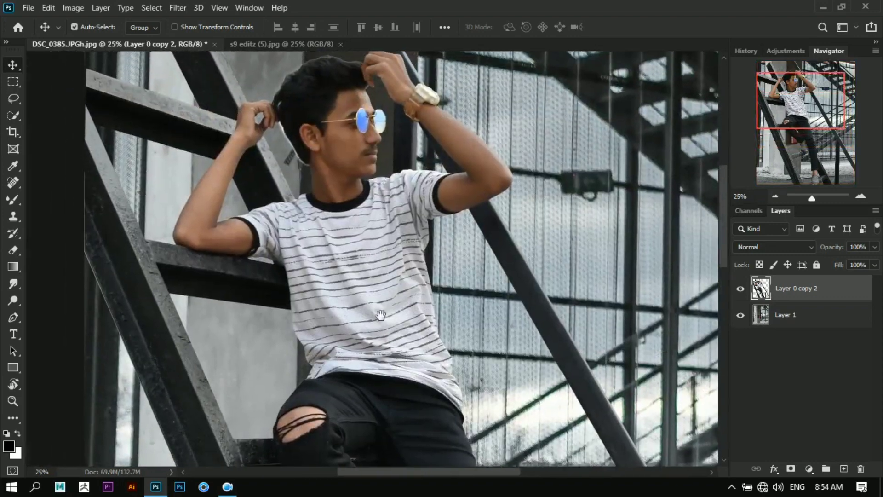
scroll(322, 221, up, 4)
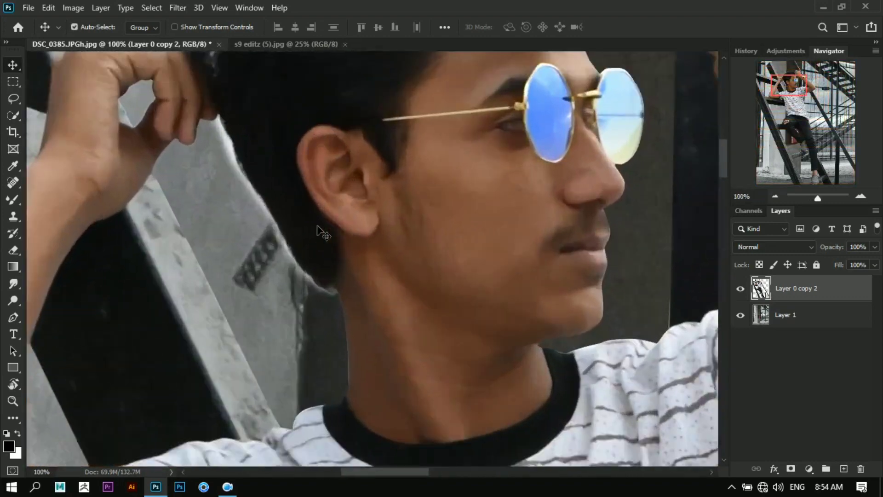
scroll(317, 228, up, 2)
drag(317, 227, 450, 335)
click(14, 249)
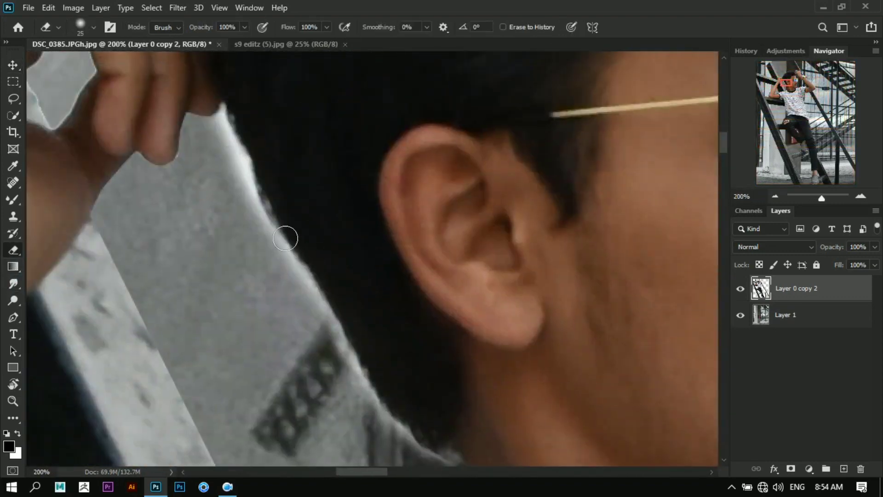
mouse_move(308, 292)
mouse_down()
mouse_move(369, 390)
mouse_move(286, 269)
mouse_move(309, 306)
mouse_move(364, 351)
mouse_up()
mouse_move(212, 155)
mouse_down()
mouse_move(313, 315)
mouse_move(276, 212)
mouse_move(256, 252)
mouse_up()
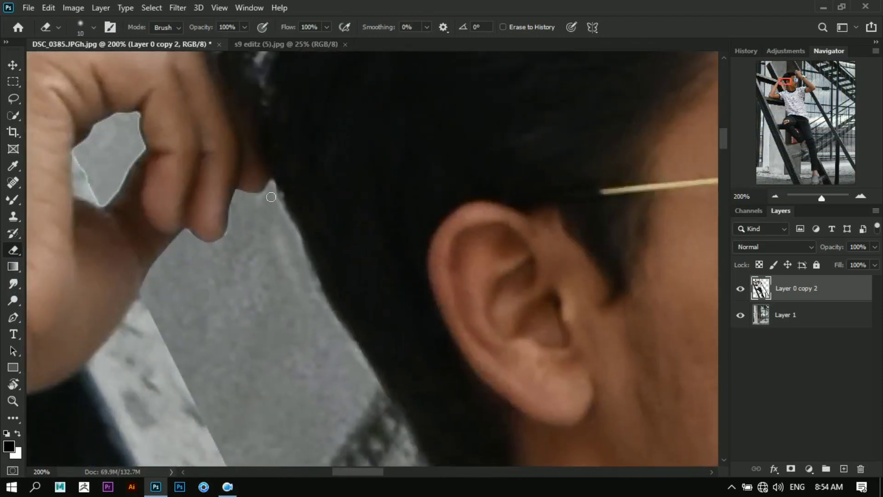
key(ctrl+minus)
key(bracketright)
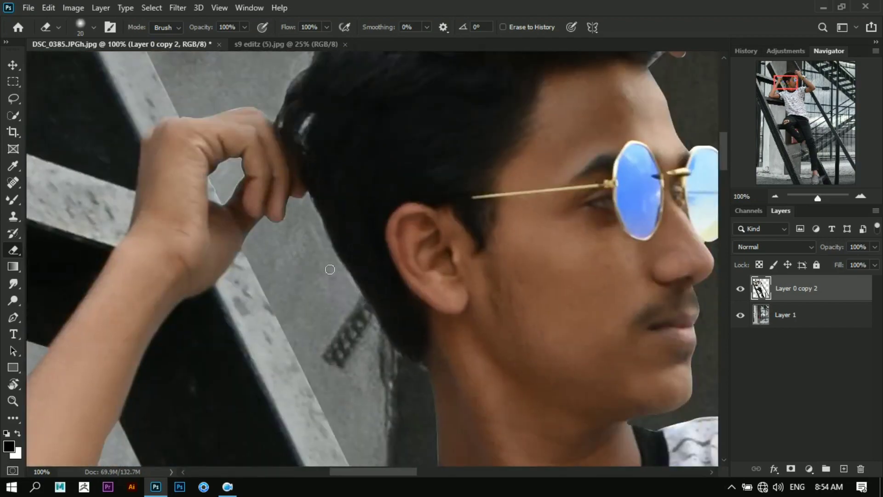
key(ctrl+minus)
key(ctrl+minus)
key(ctrl+minus)
key(ctrl+minus)
key(v)
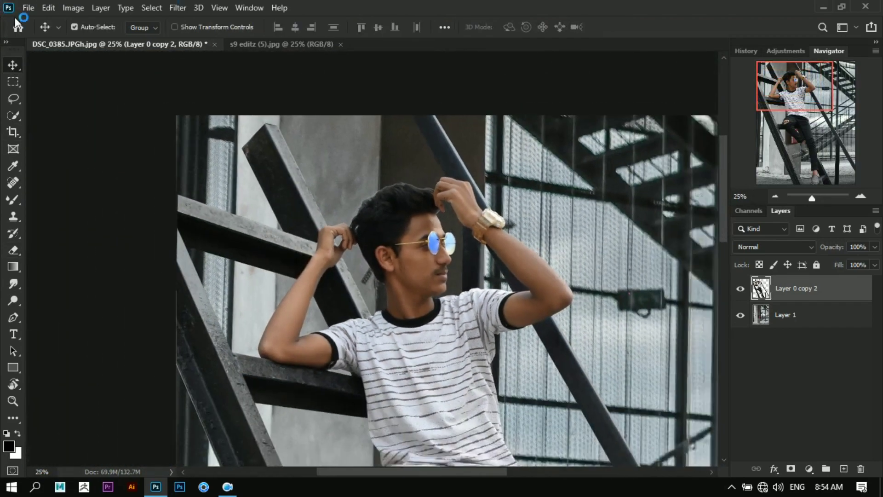
Add a Levels adjustment clipped to the subject layer, with midtones 1.09, white input 214 and slightly raised output blacks.
key(ctrl+minus)
key(ctrl+minus)
key(ctrl+minus)
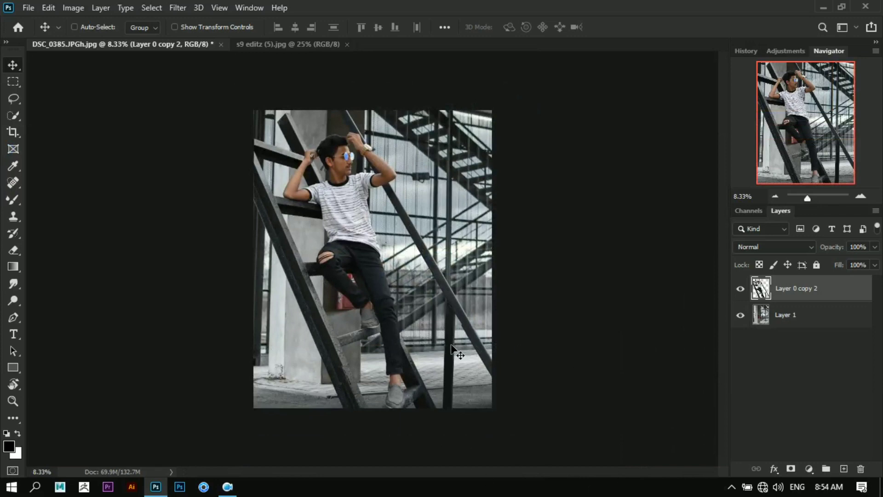
key(ctrl+plus)
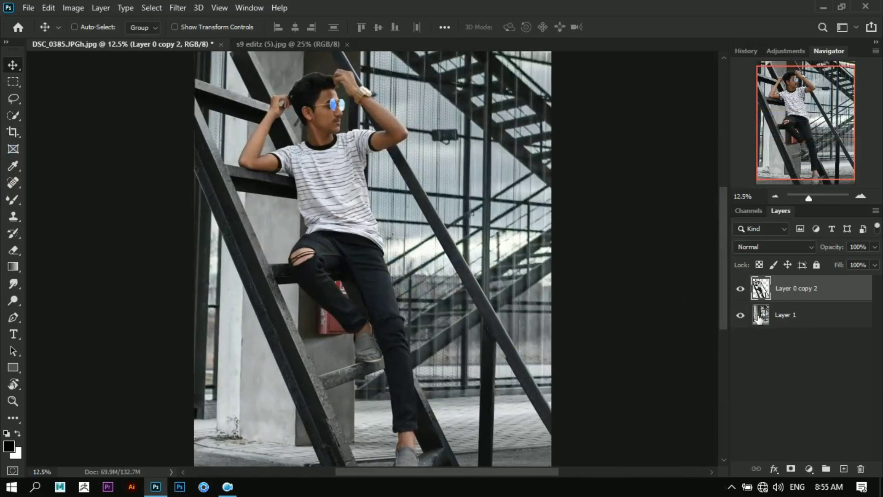
click(810, 468)
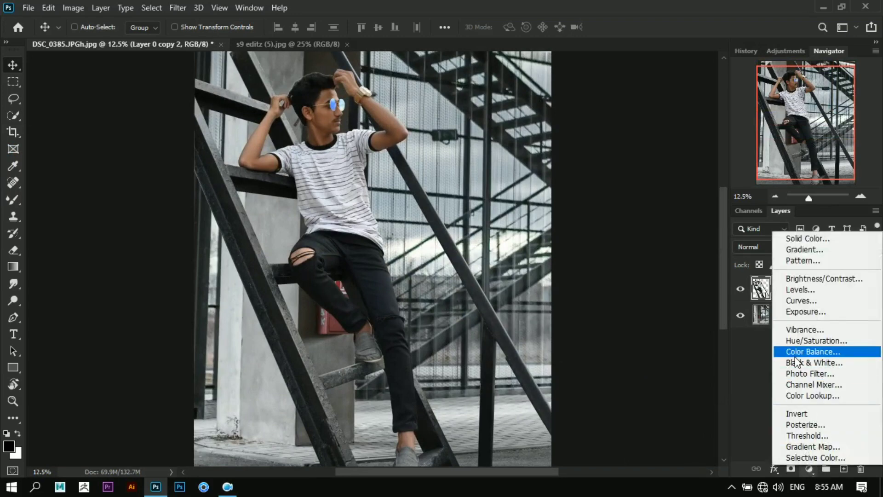
click(799, 289)
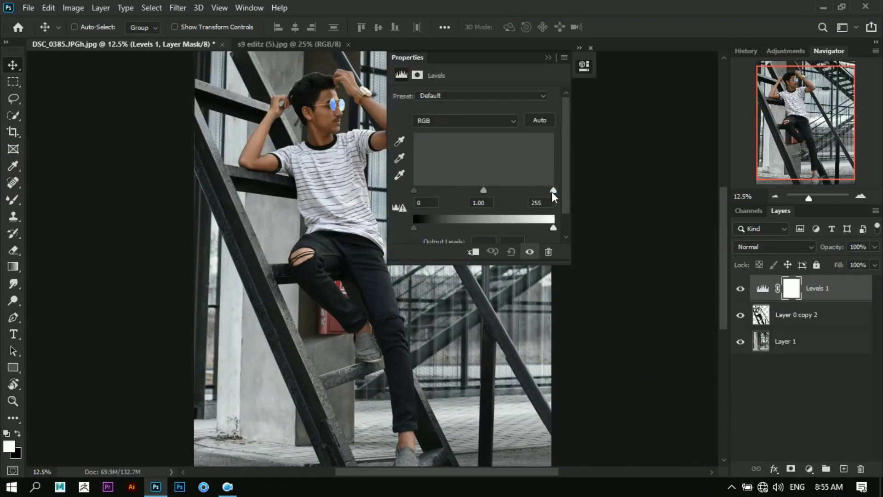
drag(552, 192, 531, 191)
click(474, 252)
drag(475, 189, 468, 189)
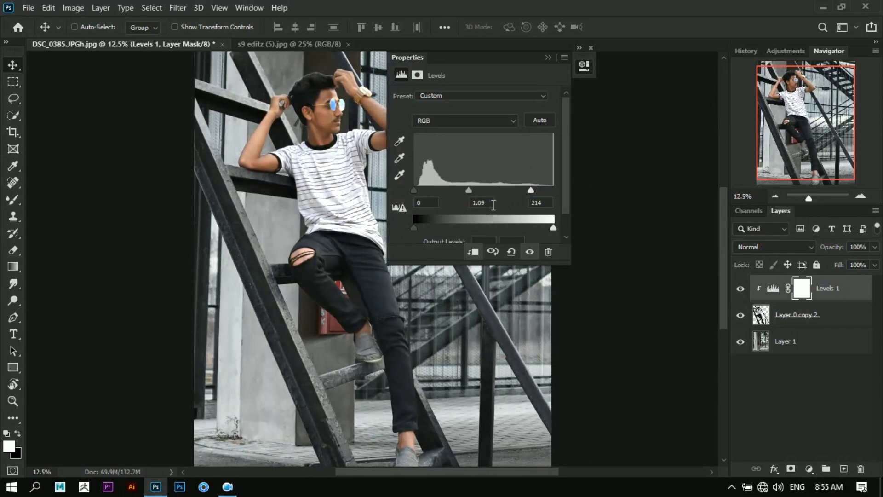
drag(414, 227, 421, 227)
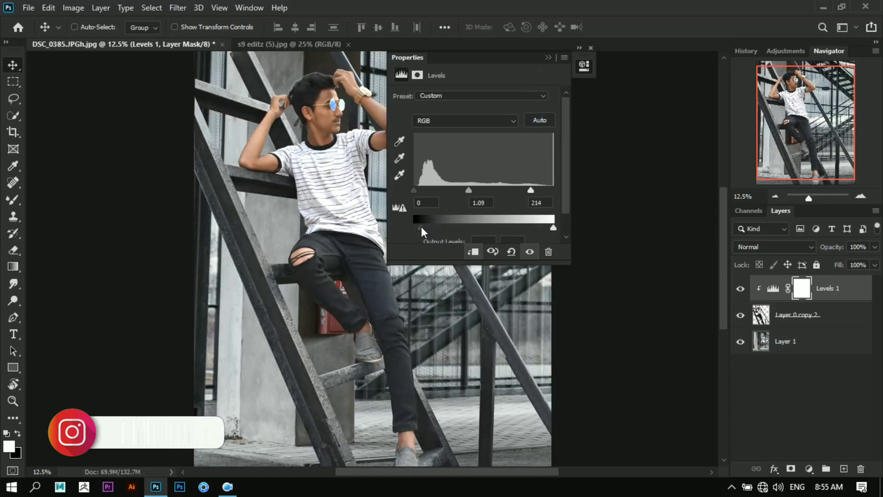
click(549, 57)
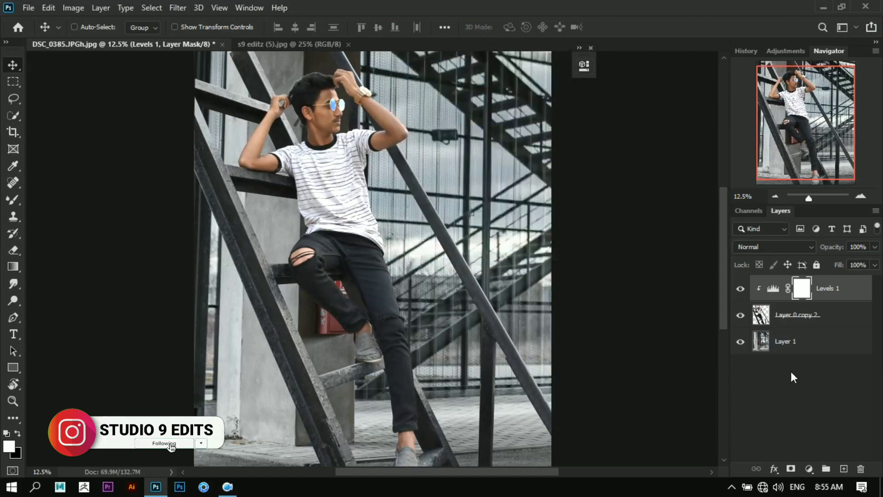
Erase the leftover light edge around the top of the hair and the raised hand on Layer 0 copy 2.
ctrl+click(437, 242)
mouse_move(437, 242)
mouse_down()
mouse_move(380, 272)
mouse_move(386, 249)
mouse_move(390, 325)
mouse_up()
click(14, 233)
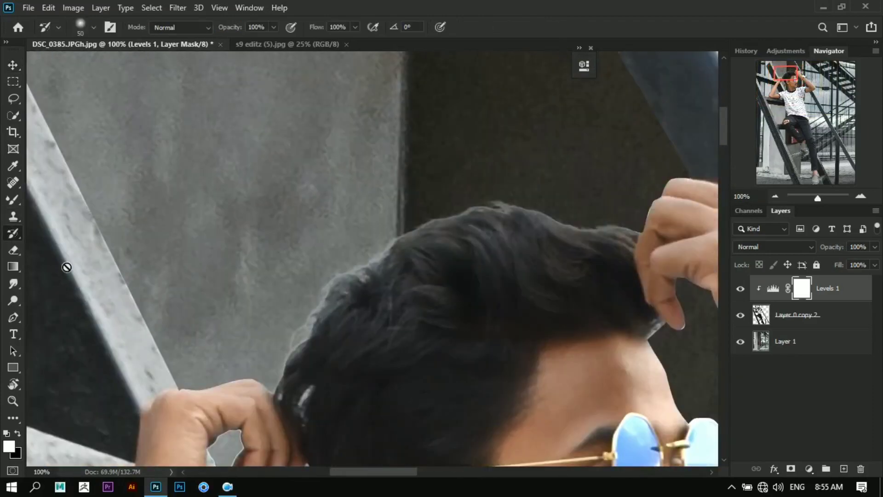
click(13, 250)
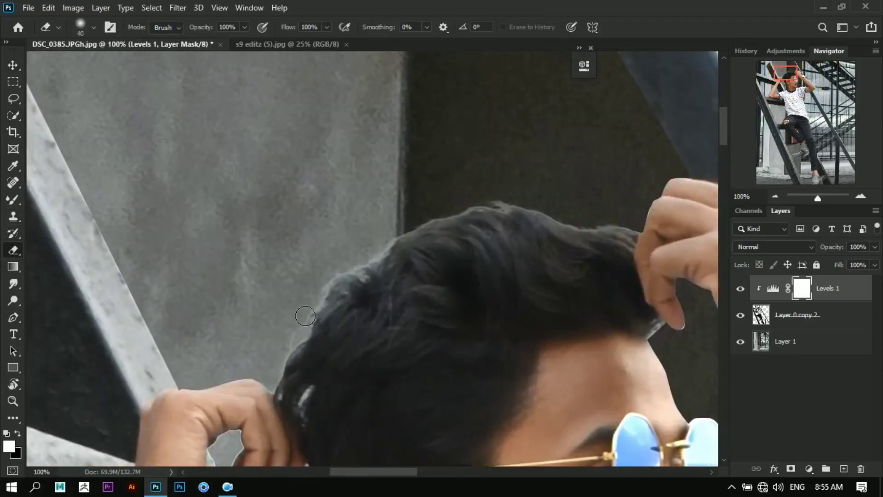
click(771, 318)
mouse_move(311, 313)
mouse_down()
mouse_move(330, 279)
mouse_move(436, 216)
mouse_move(484, 202)
mouse_move(535, 206)
mouse_up()
mouse_move(597, 219)
mouse_down()
mouse_move(437, 187)
mouse_move(423, 171)
mouse_move(364, 173)
mouse_up()
key(bracketleft)
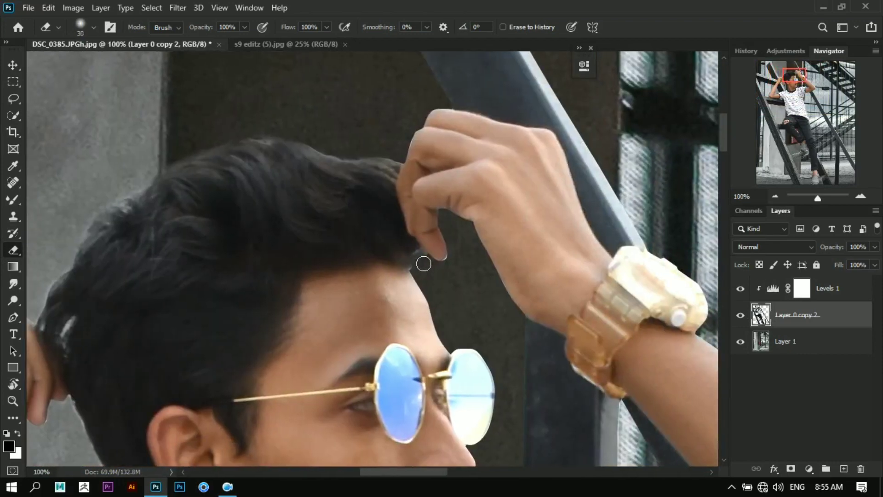
key(ctrl+0)
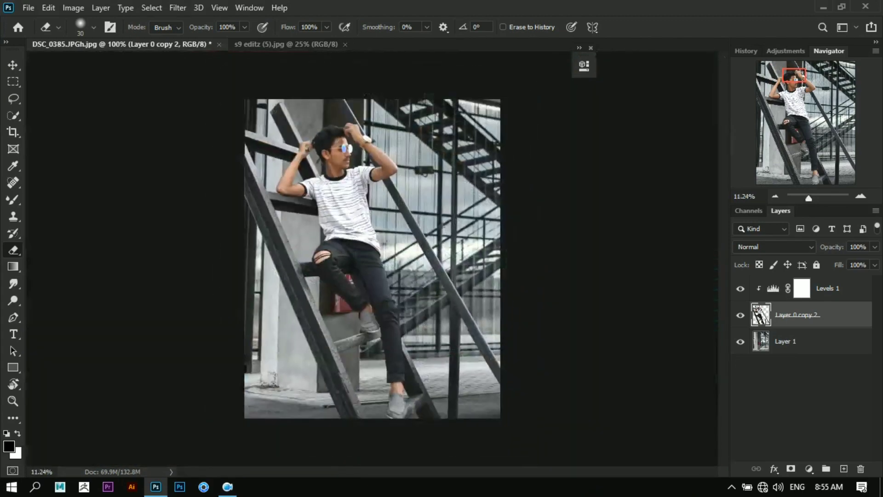
key(v)
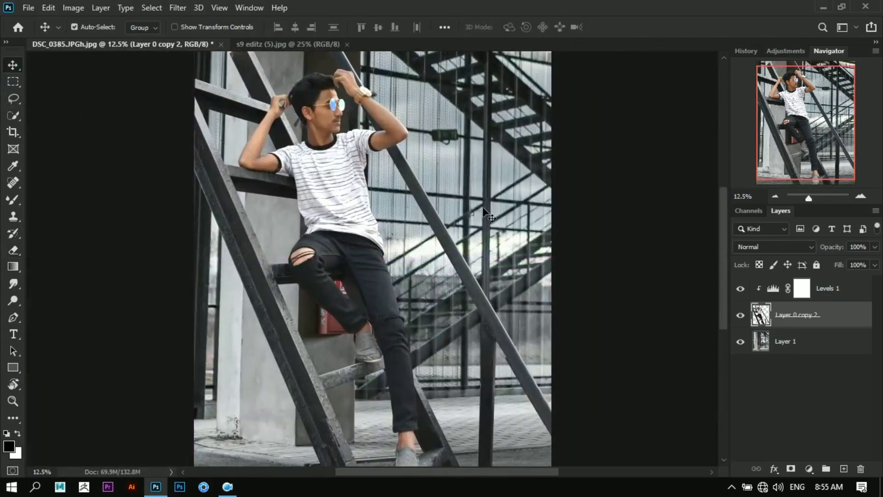
Start a Camera Raw filter on Layer 0 copy 2 with Shadows +22, Blacks +29, Whites +18, Highlights +1 and Contrast +8.
key(ctrl+minus)
click(827, 289)
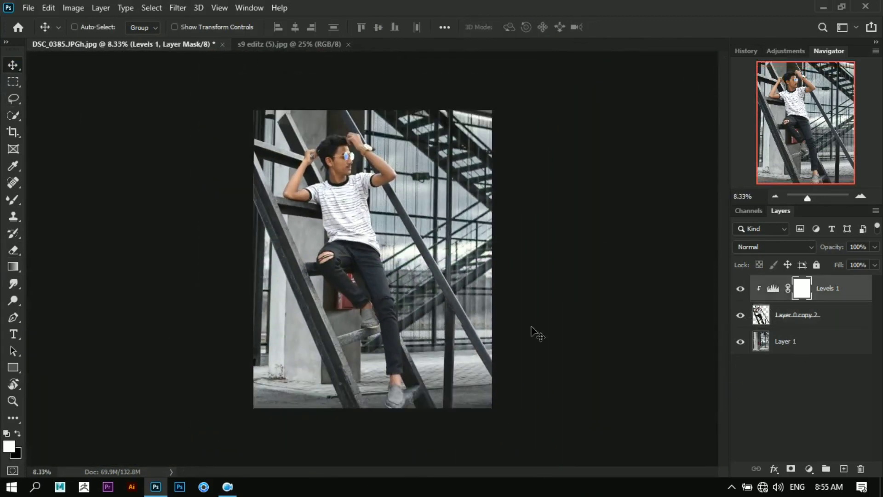
key(ctrl+plus)
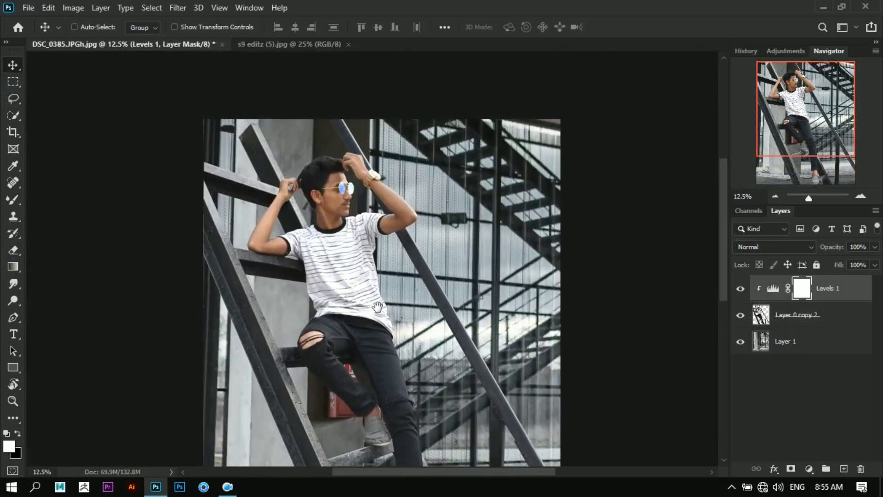
click(798, 316)
click(178, 8)
click(205, 85)
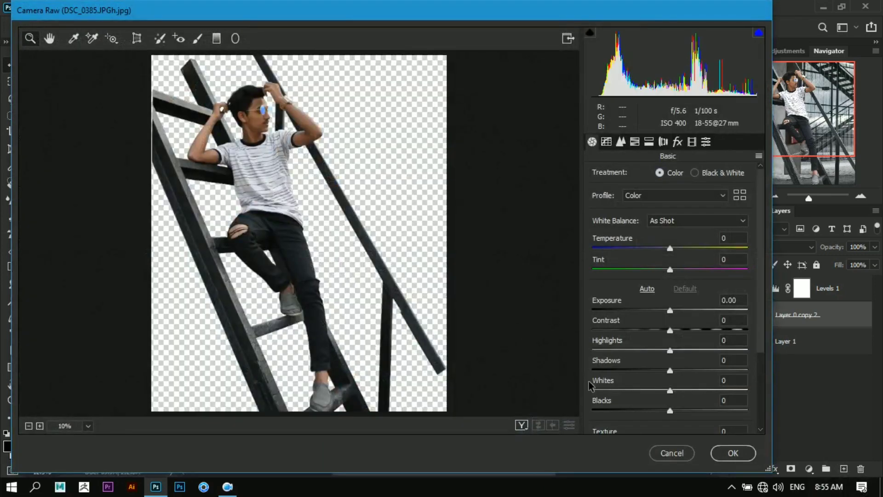
click(635, 144)
click(592, 142)
drag(675, 368, 687, 371)
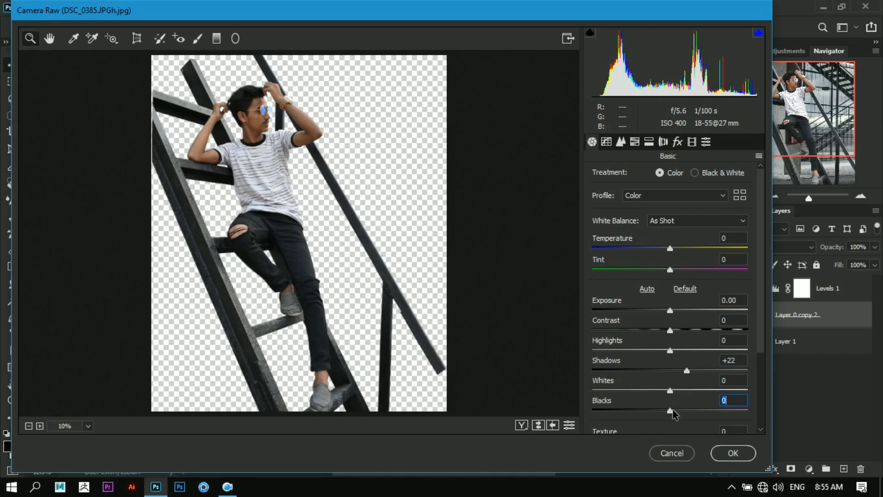
drag(670, 410, 684, 391)
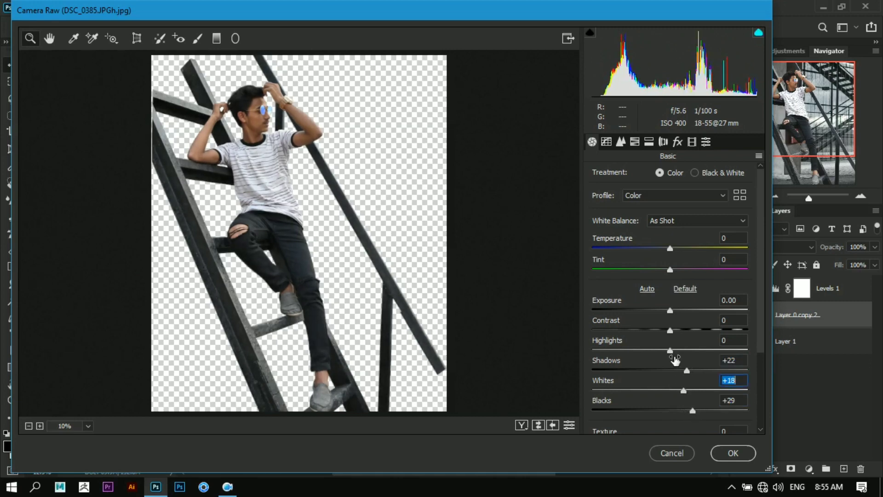
drag(671, 351, 677, 330)
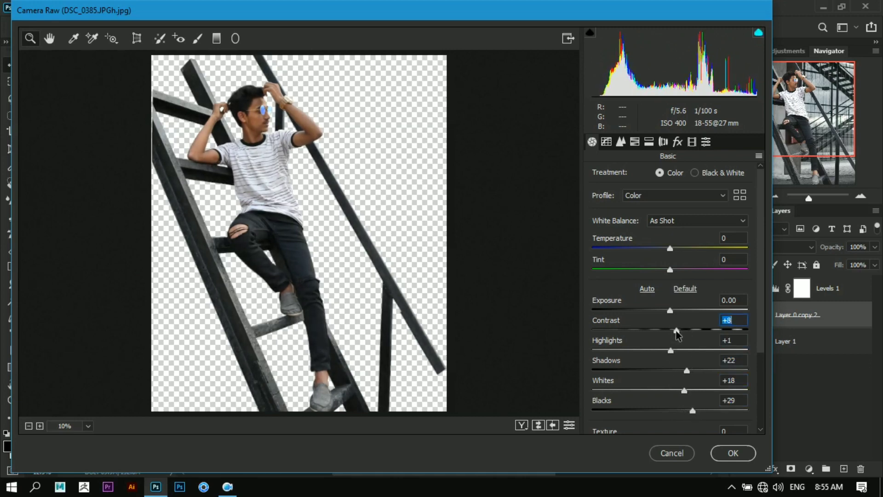
Brighten the subject's skin tones by raising Oranges luminance, and set Oranges saturation to -8.
click(635, 142)
click(636, 173)
click(673, 237)
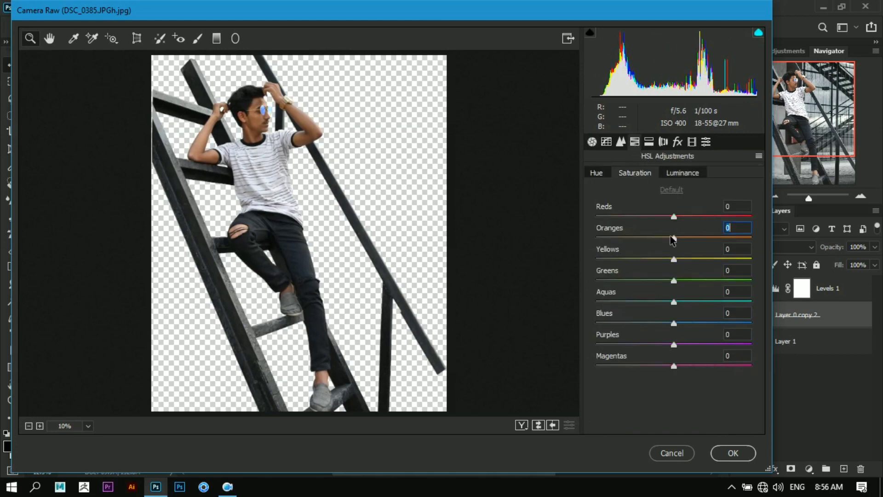
click(683, 173)
drag(700, 236, 727, 240)
click(643, 174)
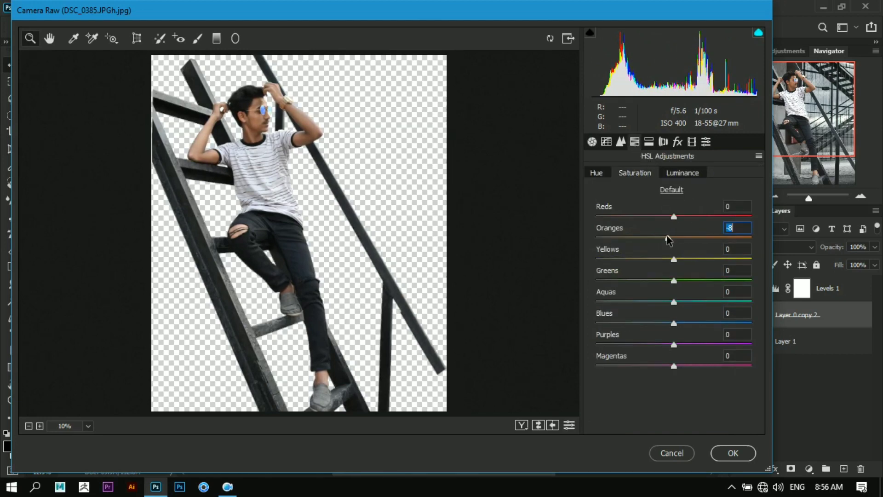
Nudge the midpoint of the RGB tone curve slightly brighter and apply the Camera Raw filter to the subject.
click(607, 144)
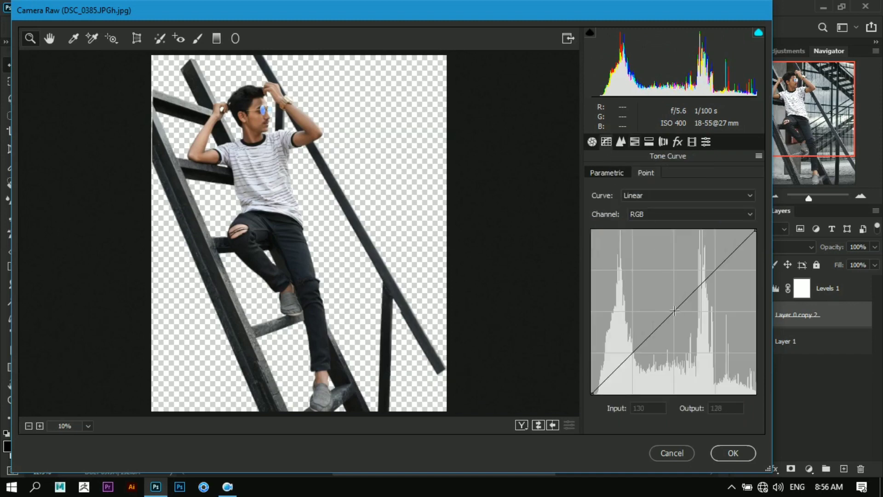
drag(675, 311, 671, 310)
click(734, 453)
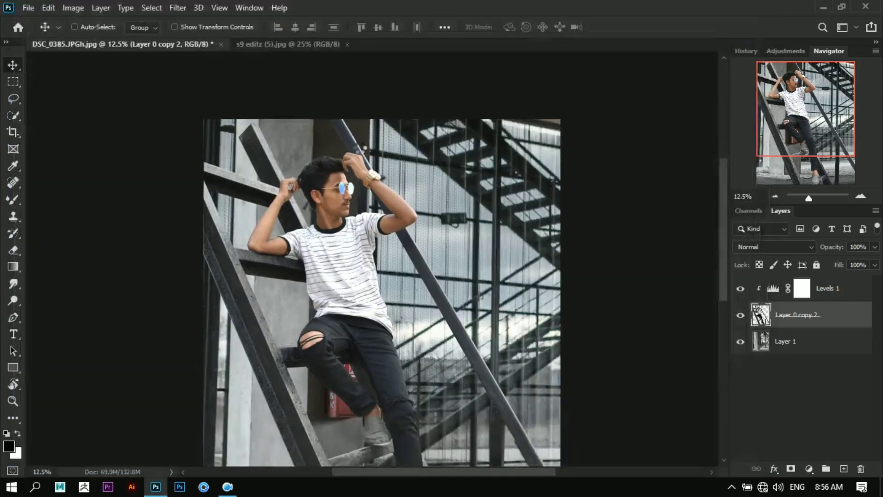
key(ctrl+minus)
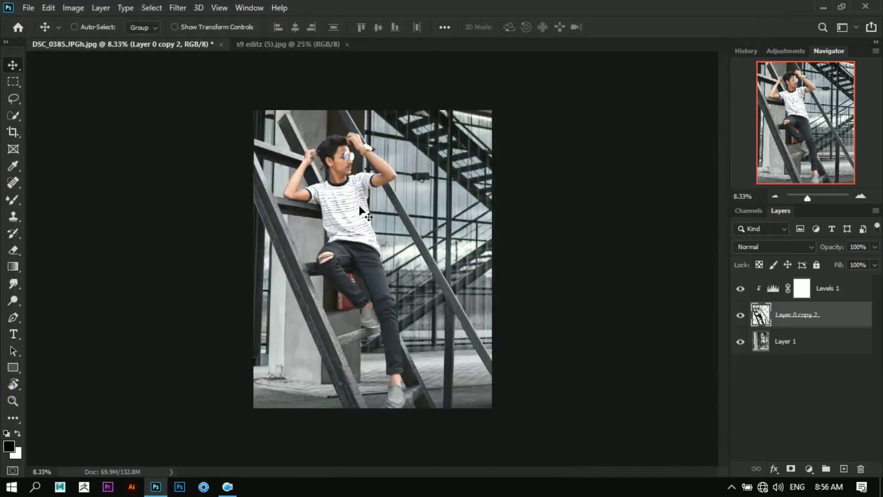
key(ctrl+plus)
key(ctrl+plus)
key(ctrl+minus)
key(ctrl+minus)
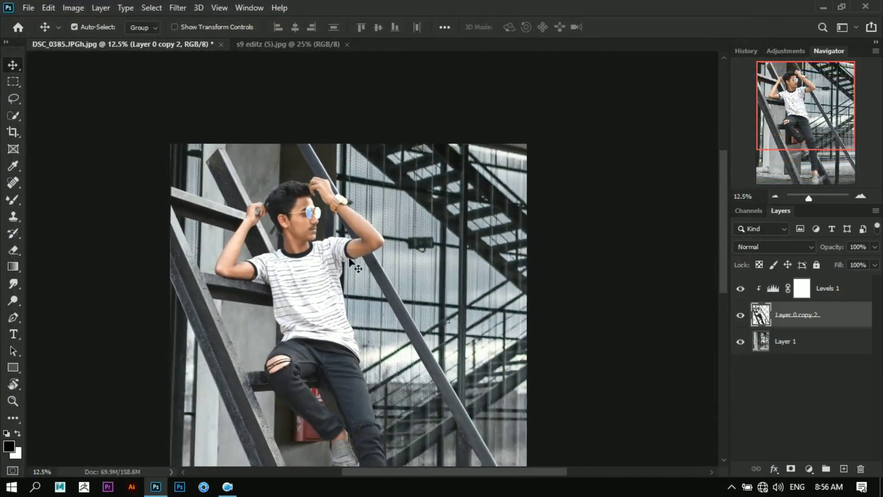
click(73, 9)
mouse_move(115, 41)
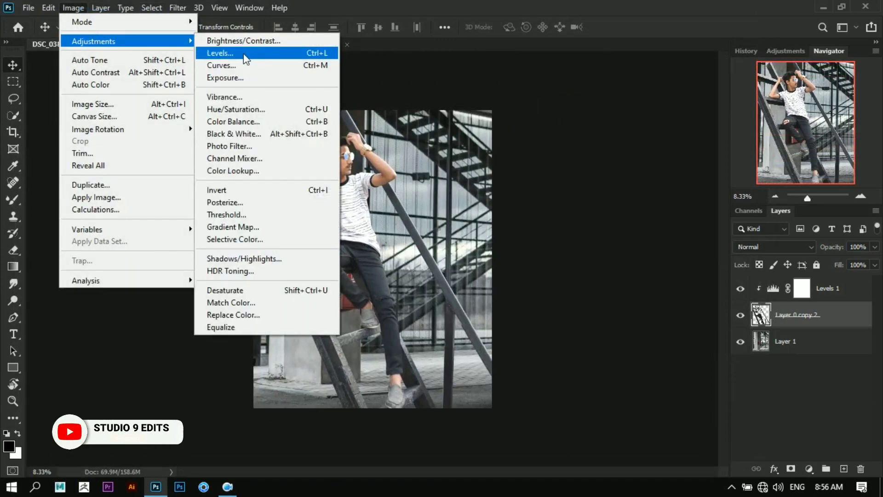
click(247, 53)
mouse_move(663, 208)
mouse_down()
mouse_move(654, 208)
mouse_move(677, 209)
mouse_up()
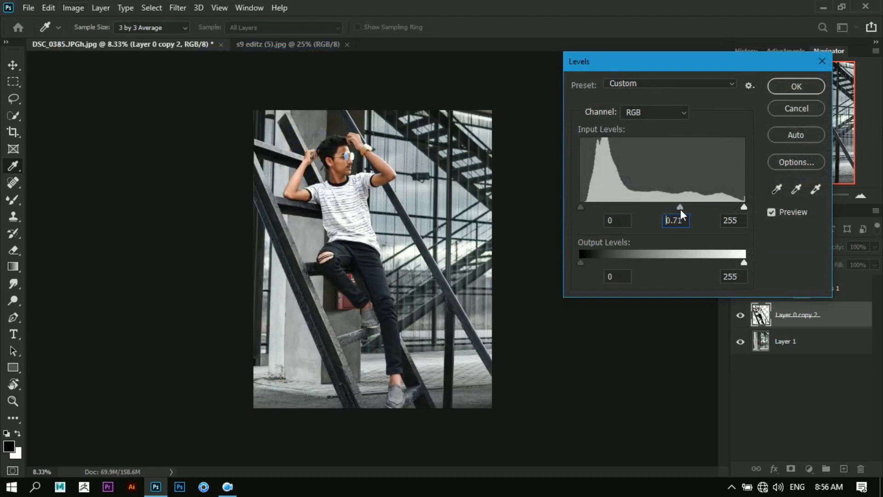
click(796, 110)
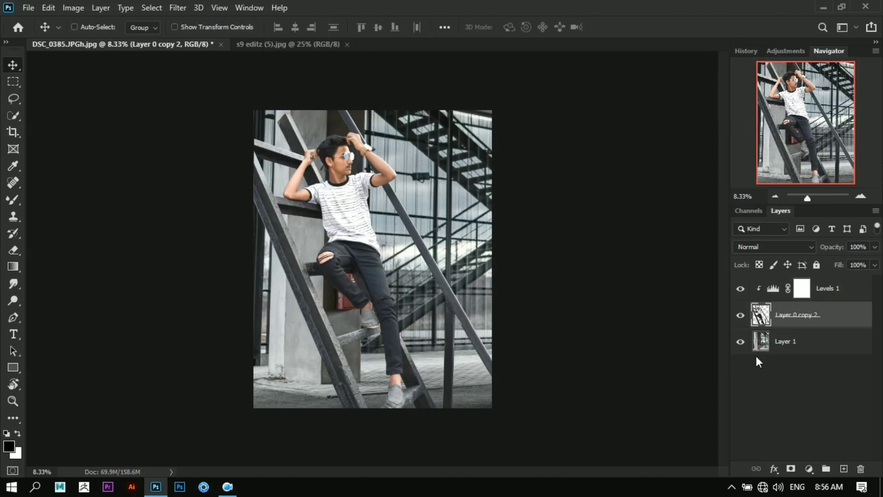
Add a Levels adjustment clipped to Layer 0 copy 2 with input levels 11, 0.86 and 240.
click(810, 469)
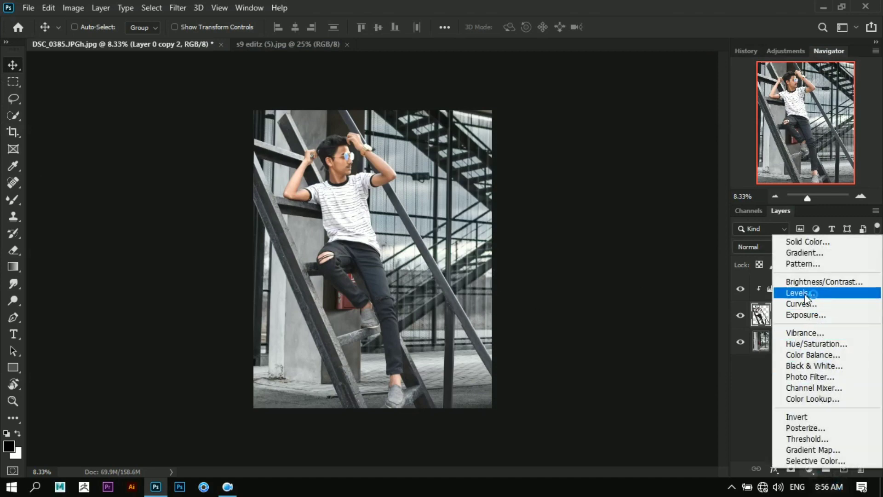
click(757, 300)
drag(484, 190, 495, 192)
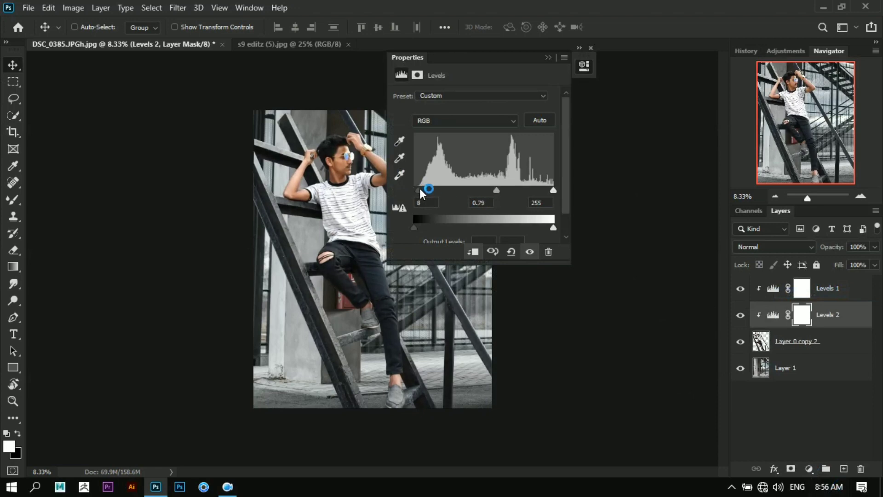
drag(414, 190, 420, 191)
drag(498, 191, 488, 191)
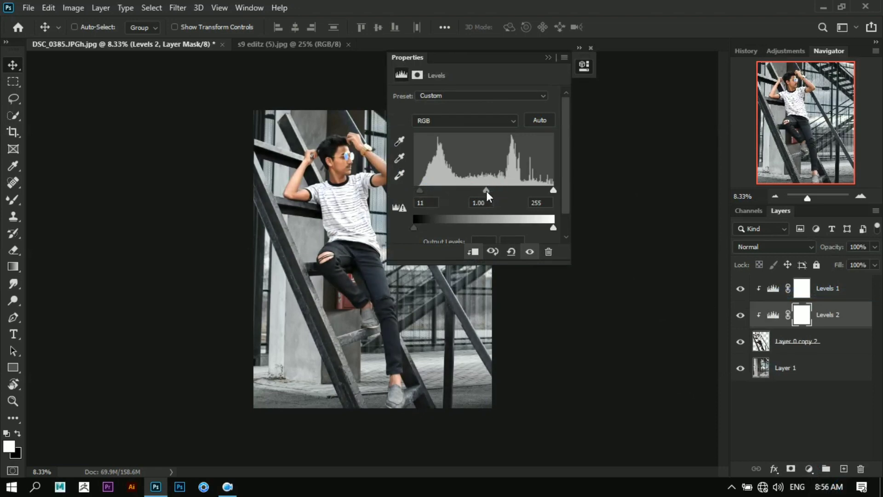
drag(552, 190, 544, 192)
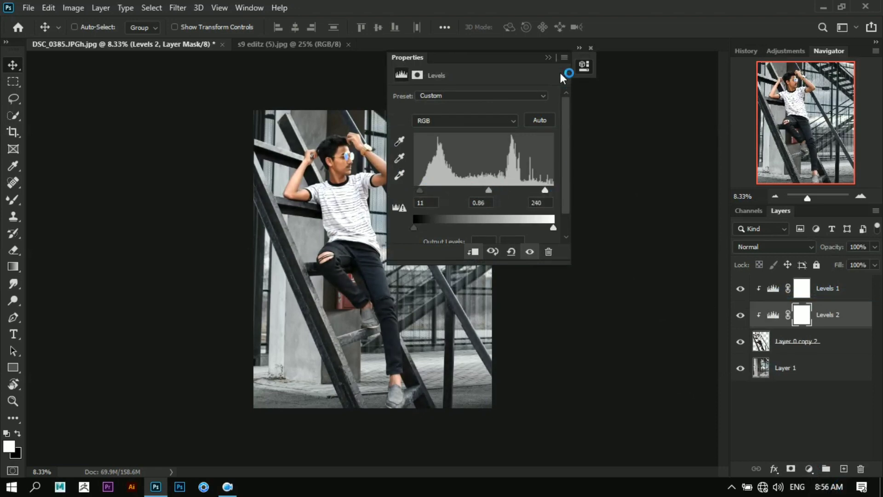
click(550, 57)
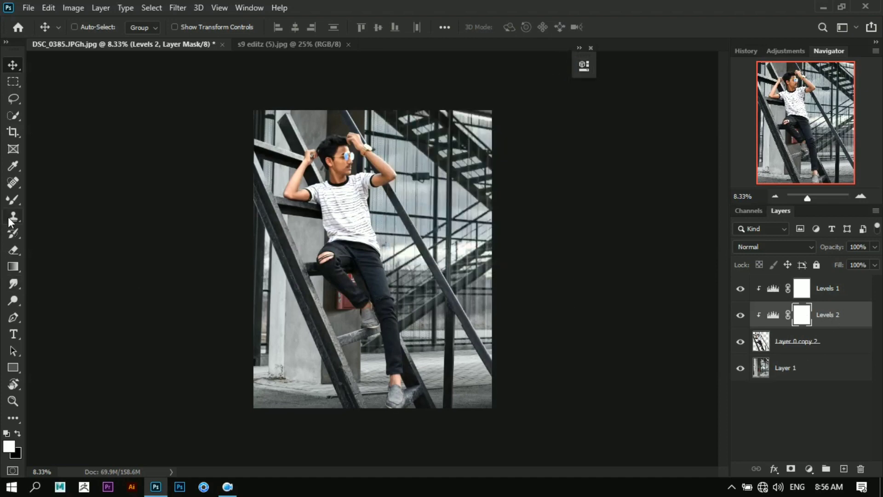
Paint black over the face on the Levels 2 mask with a soft brush at 76% opacity and 84% flow.
click(13, 199)
click(33, 200)
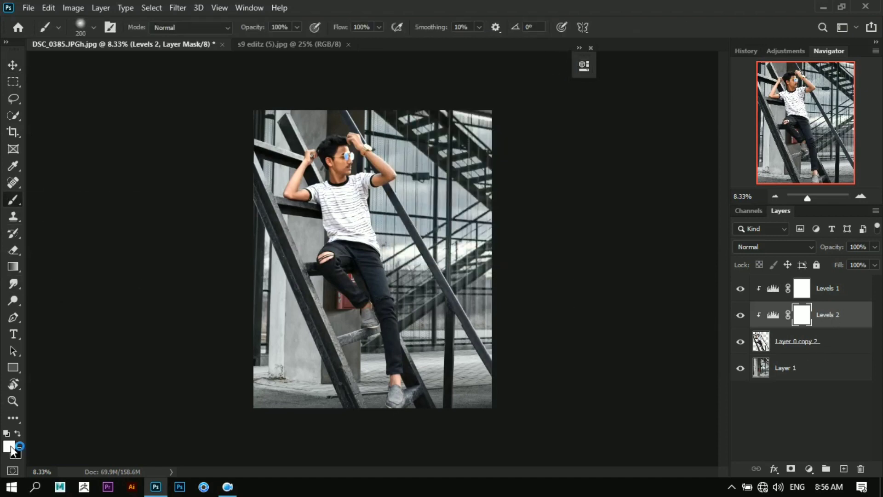
scroll(397, 256, up, 5)
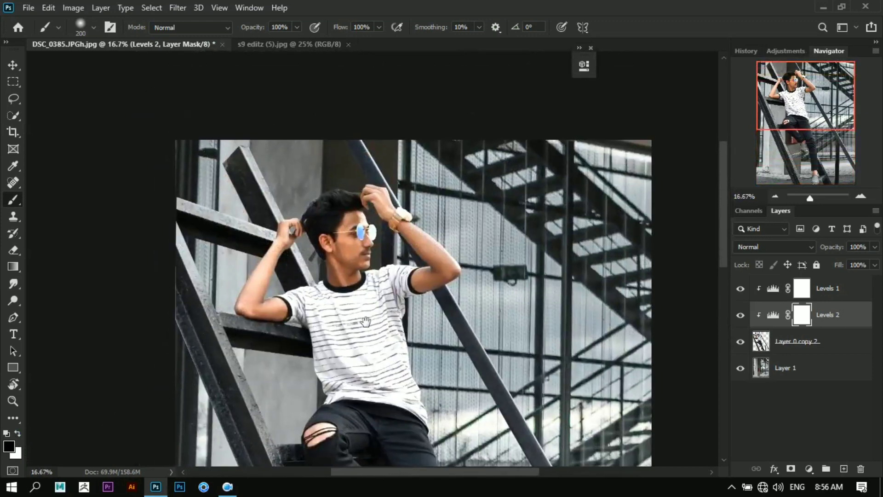
scroll(397, 256, up, 1)
key(bracketright)
key(bracketright)
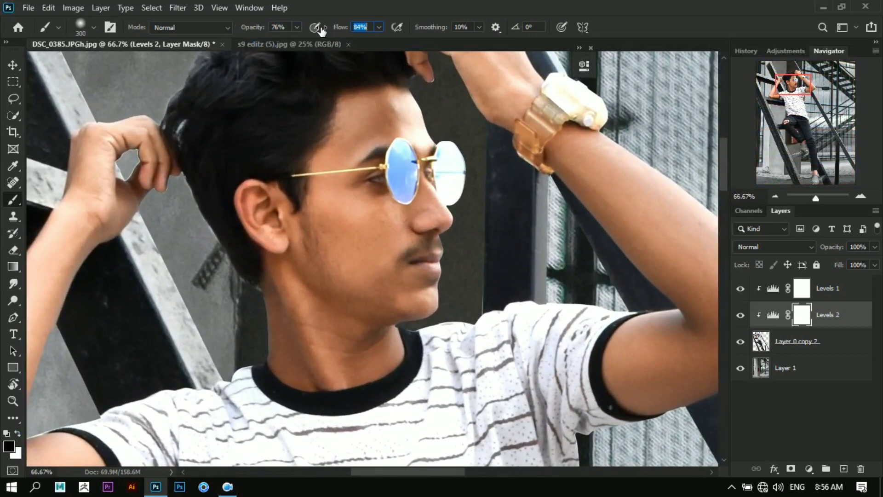
key(bracketleft)
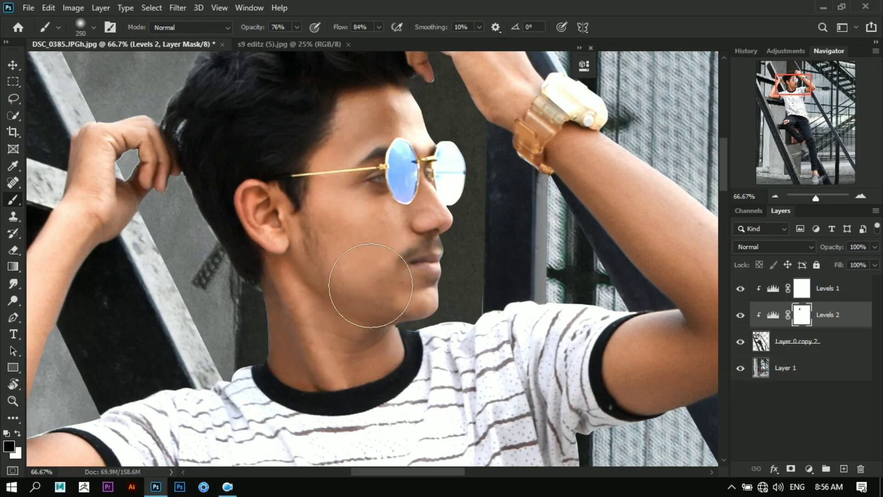
Paint black on the Levels 2 mask over both arms and the exposed skin on the legs.
scroll(371, 286, down, 2)
scroll(198, 233, up, 1)
key(bracketleft)
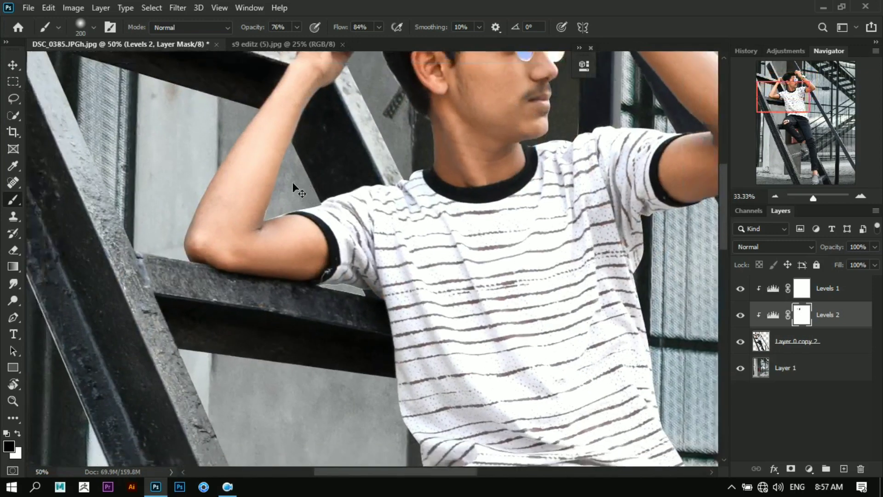
scroll(294, 185, down, 1)
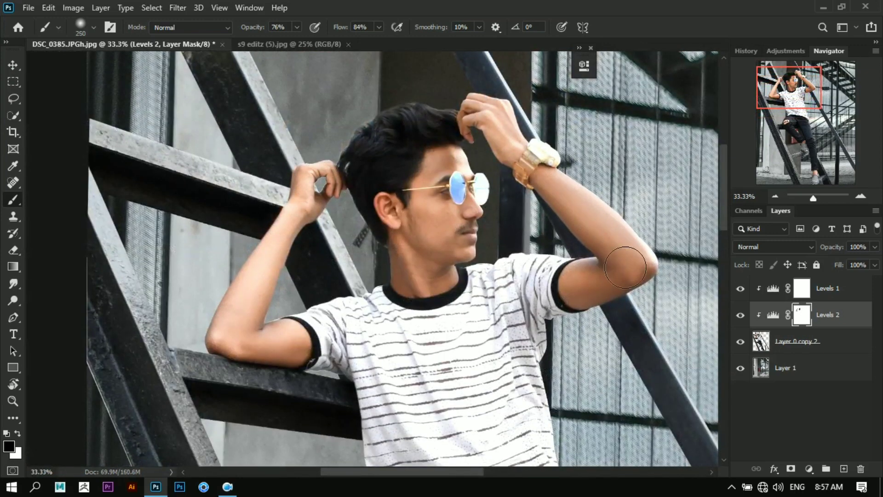
scroll(433, 226, down, 2)
scroll(384, 285, down, 3)
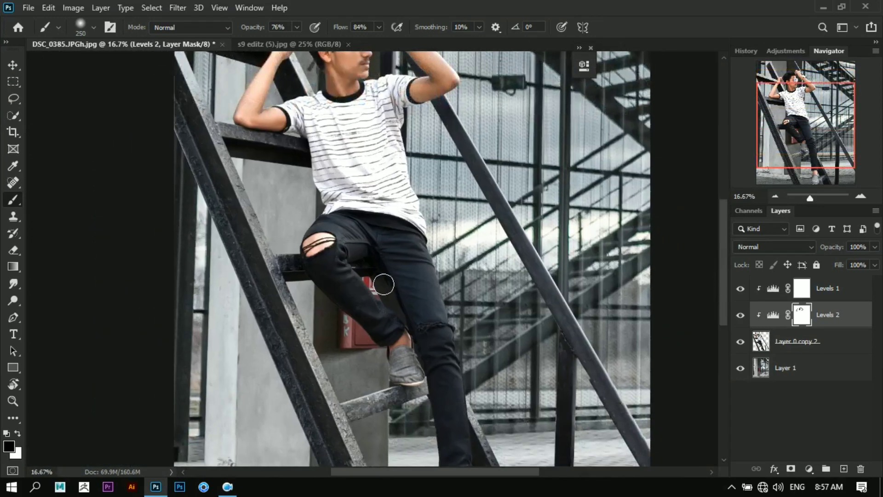
scroll(400, 350, down, 1)
scroll(437, 423, down, 1)
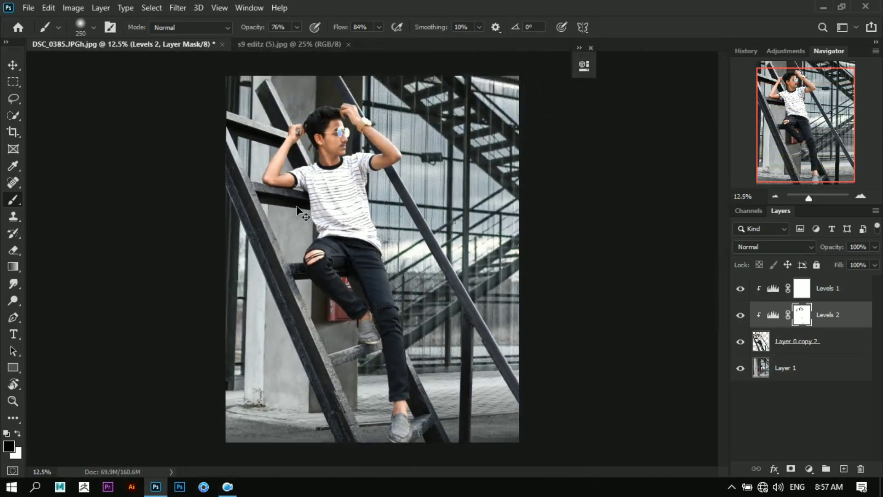
key(v)
scroll(572, 271, down, 1)
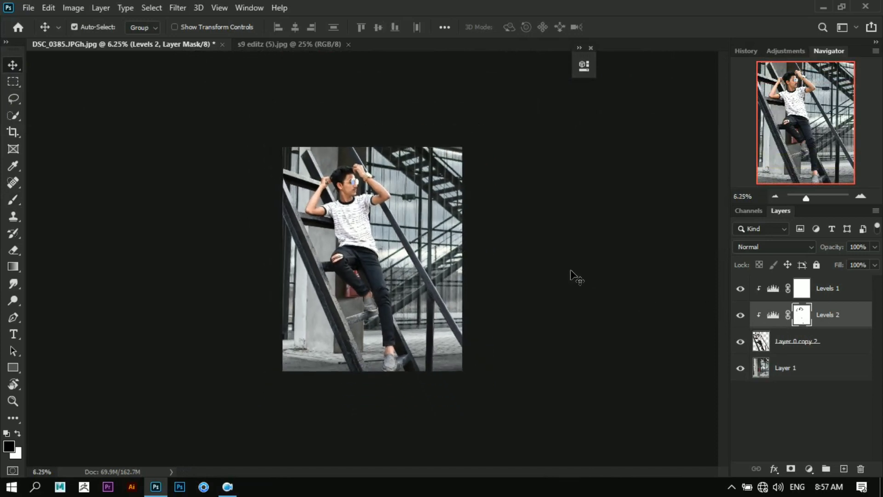
scroll(572, 271, up, 2)
Start a Camera Raw filter on Layer 0 copy 2 with Shadows -24, Blacks -23 and Dehaze +12.
click(787, 340)
scroll(513, 264, down, 1)
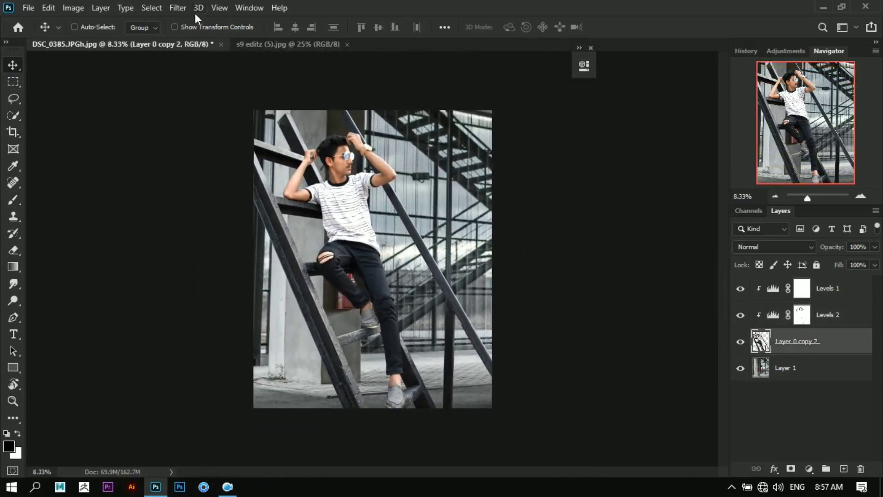
click(179, 8)
click(217, 84)
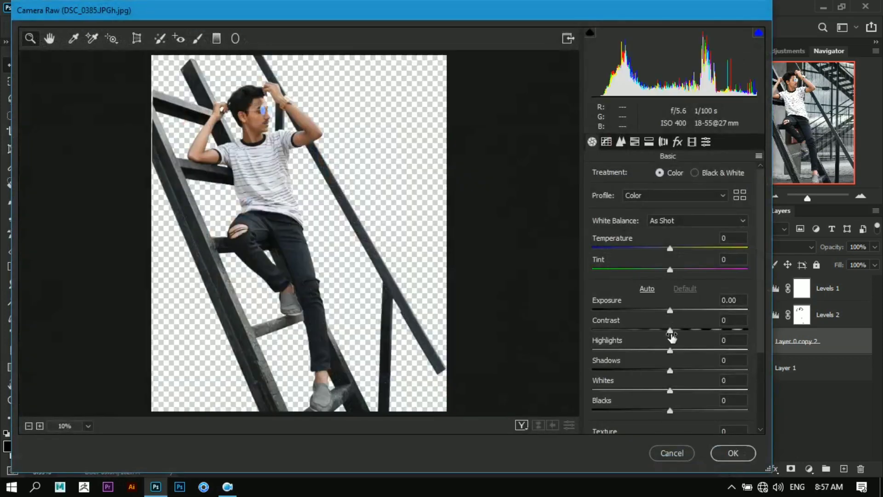
click(650, 370)
click(652, 410)
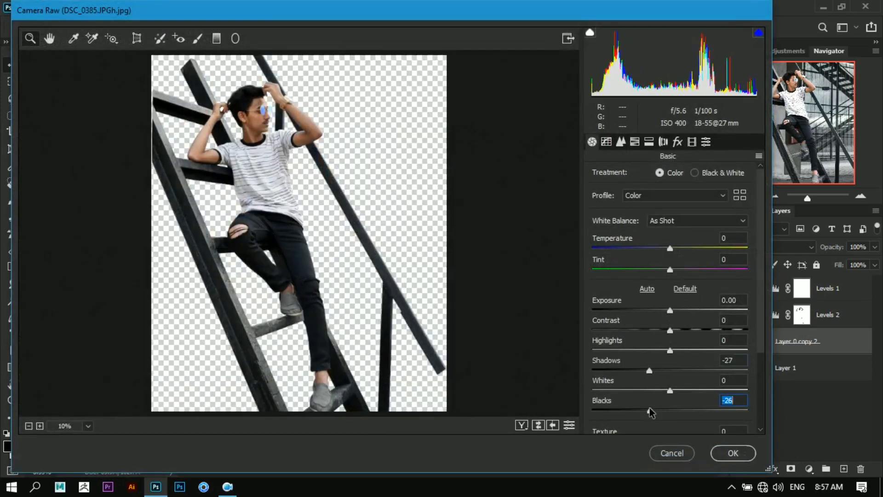
click(651, 371)
scroll(676, 415, down, 2)
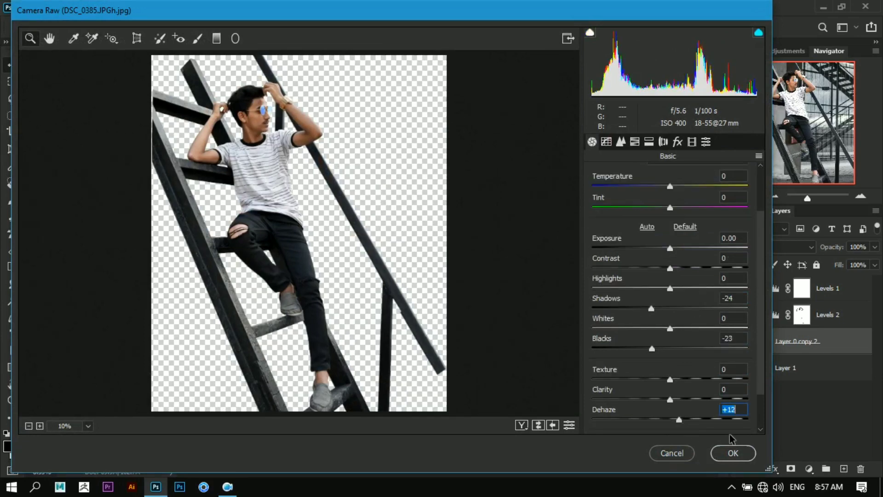
Set the post-crop vignetting amount to -17 and apply the Camera Raw filter to the subject.
click(678, 142)
click(651, 309)
click(660, 309)
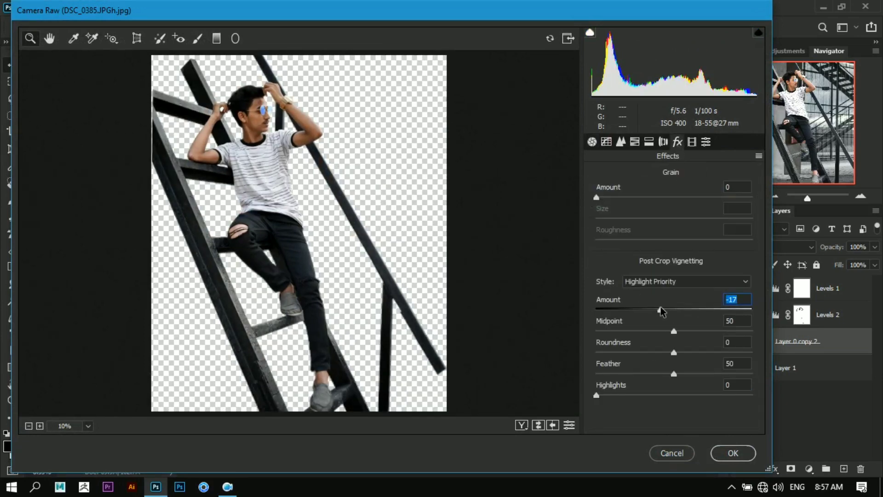
click(732, 452)
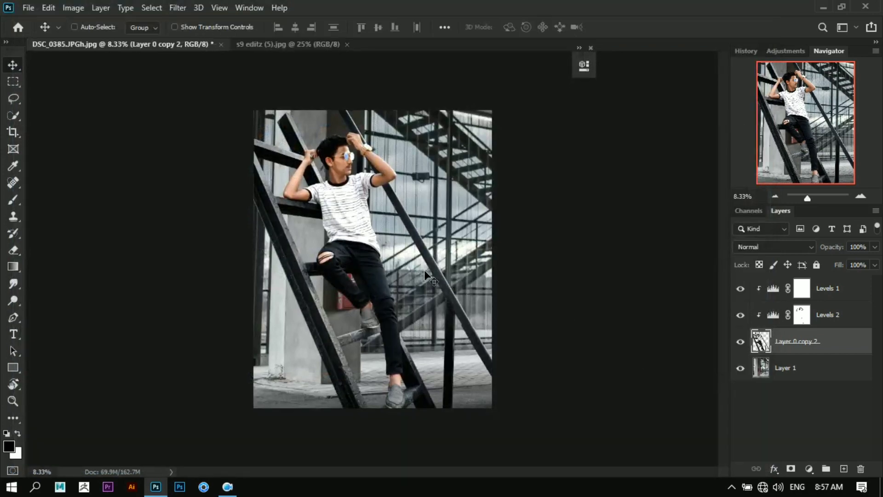
key(ctrl+plus)
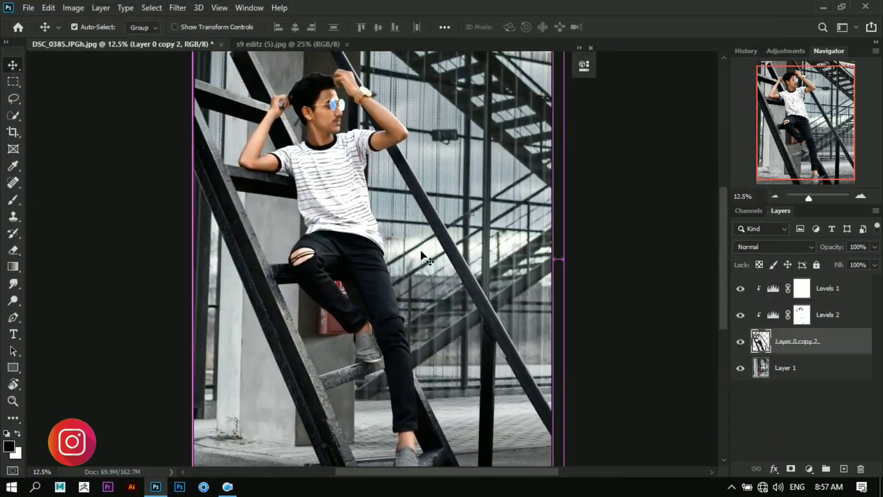
Start a Tilt-Shift blur on the Layer 1 background, centred near the subject's feet, with Blur at 64 px.
click(822, 374)
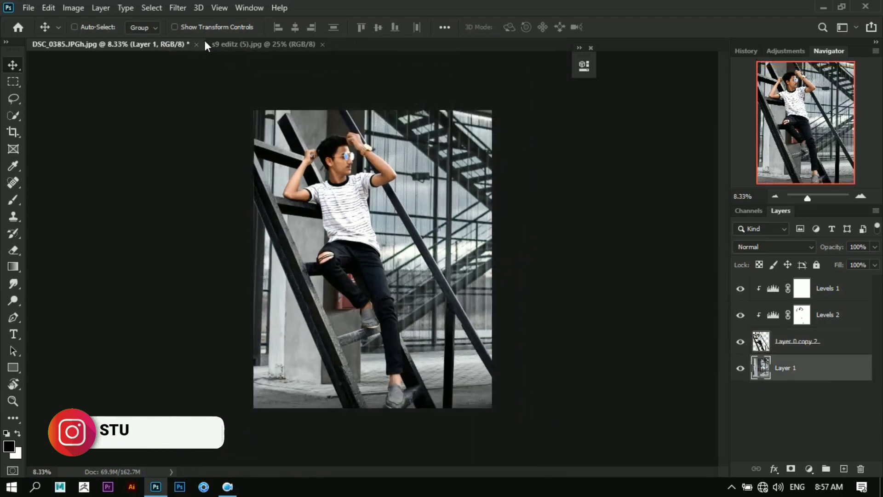
click(178, 8)
click(508, 221)
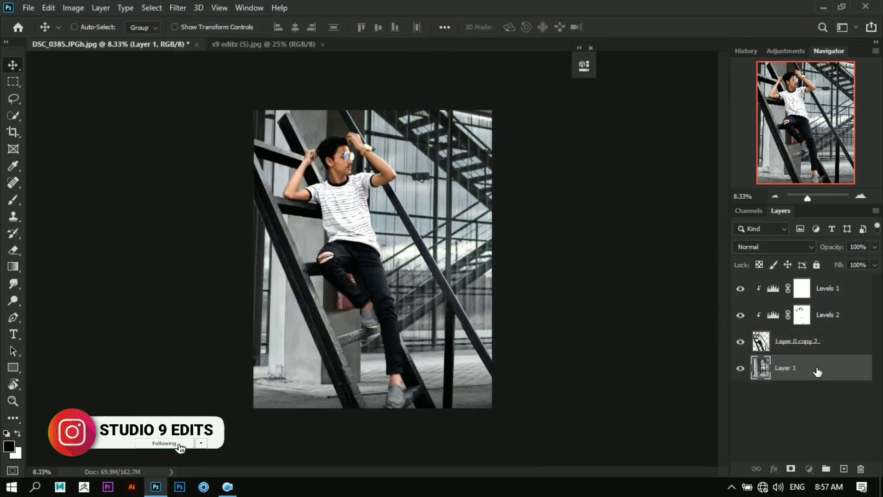
click(180, 8)
mouse_move(212, 166)
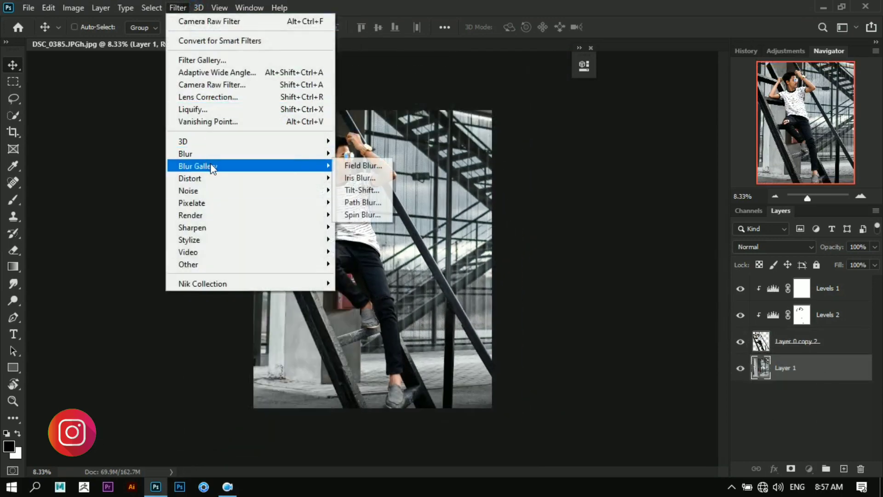
click(362, 190)
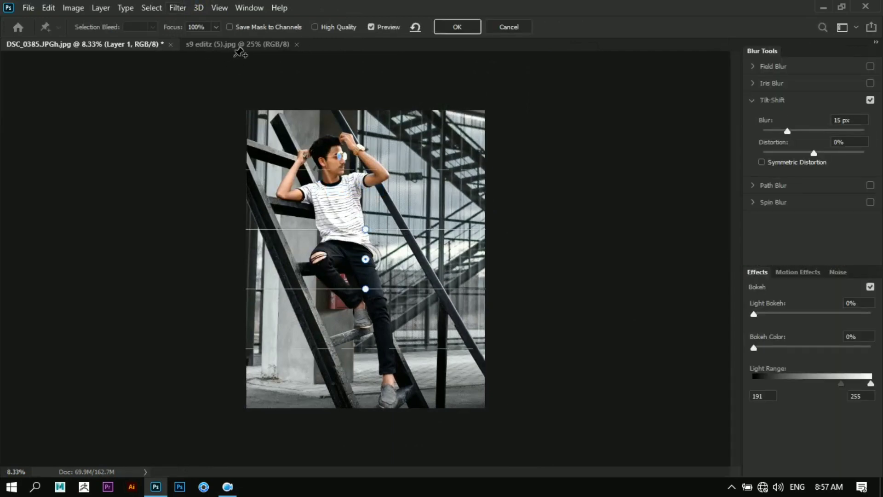
drag(373, 349, 368, 387)
drag(788, 131, 810, 136)
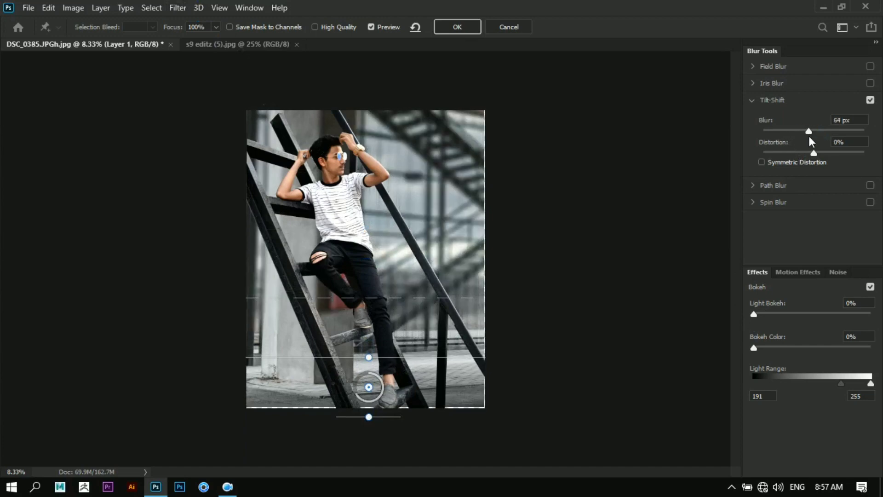
Set Light Bokeh to 27%, move the tilt-shift centre just below the photo's lower edge, and apply the blur.
drag(788, 313, 786, 315)
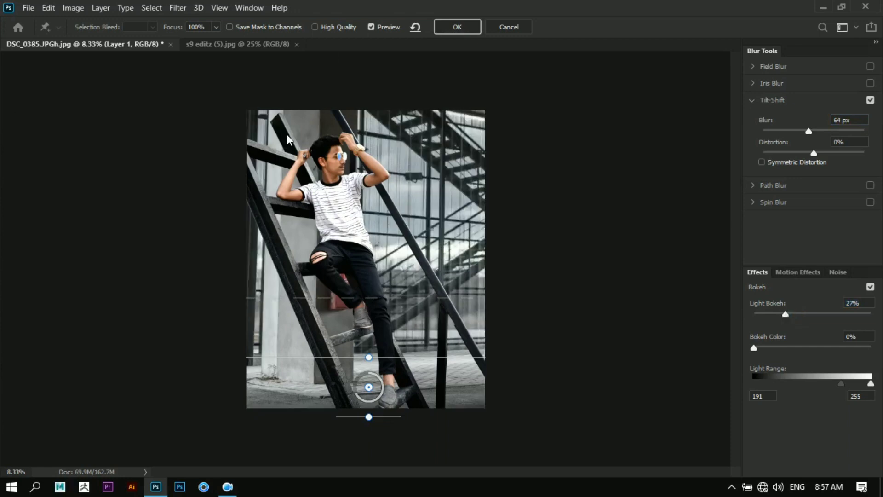
drag(369, 388, 370, 417)
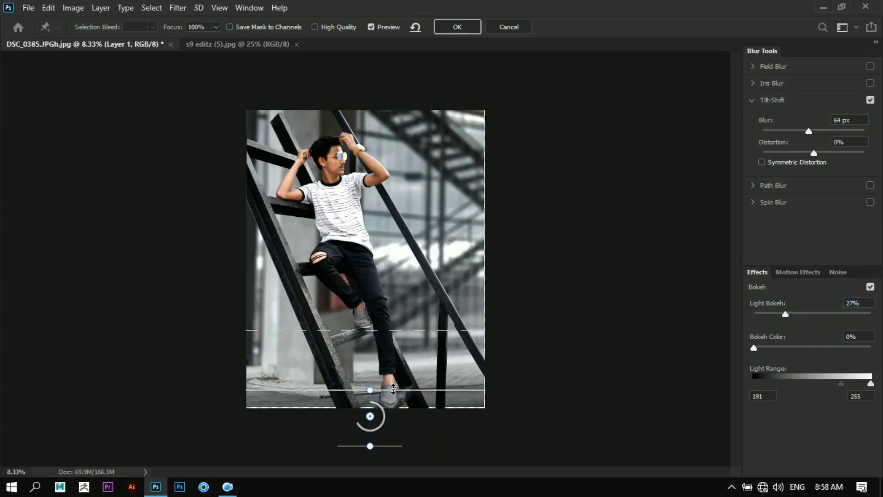
click(459, 28)
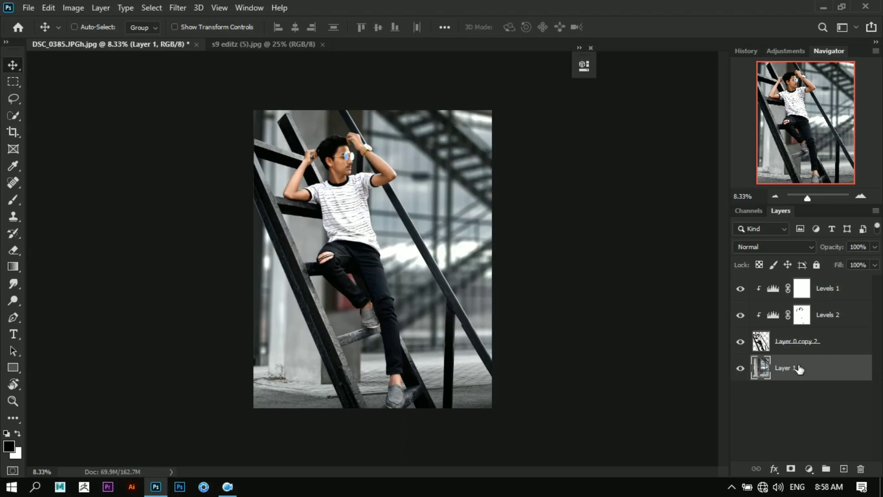
Add a new empty layer clipped to Layer 0 copy 2, directly above the subject.
click(799, 345)
click(836, 467)
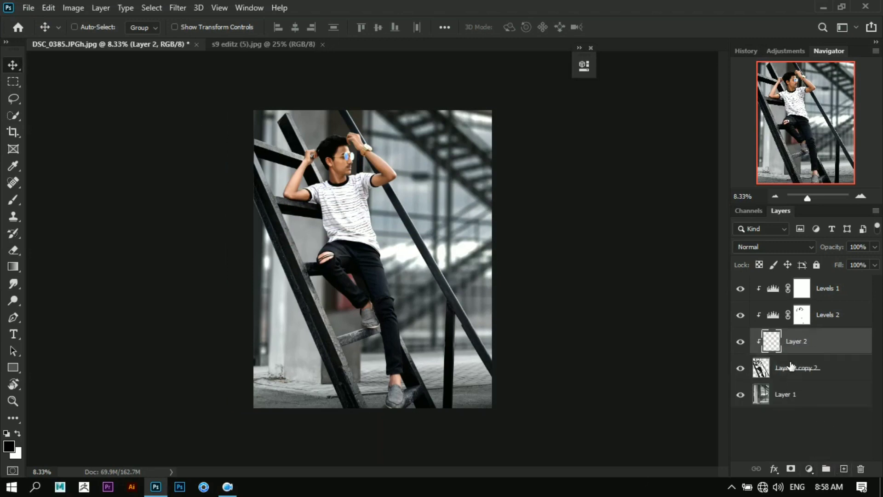
right_click(799, 340)
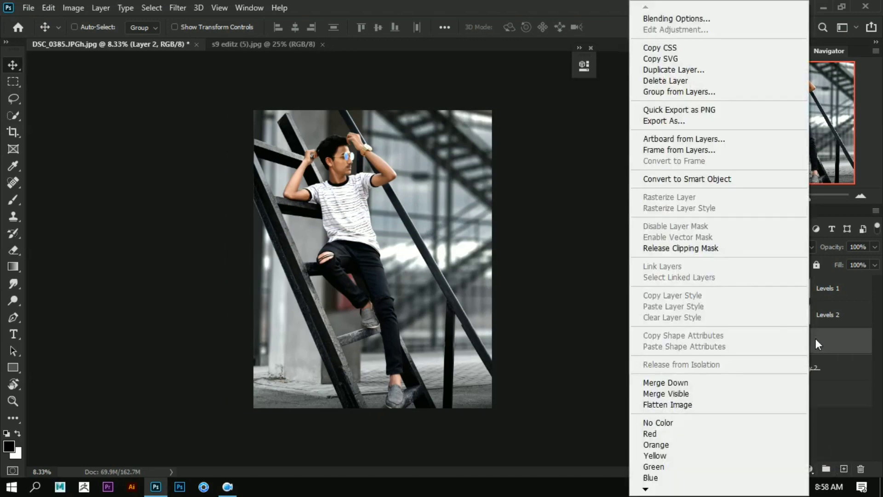
click(704, 250)
scroll(330, 119, up, 4)
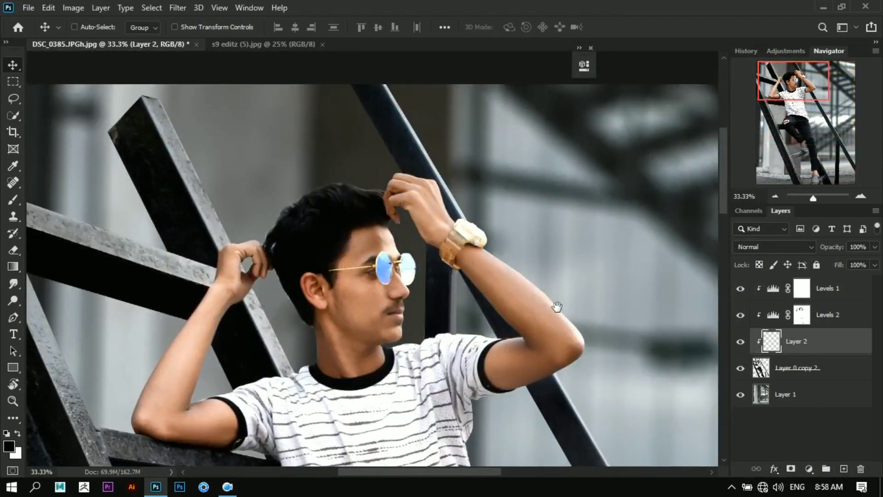
Paint a soft white highlight down the diagonal pole beside the subject on Layer 2 with a 250 px brush.
drag(556, 307, 388, 246)
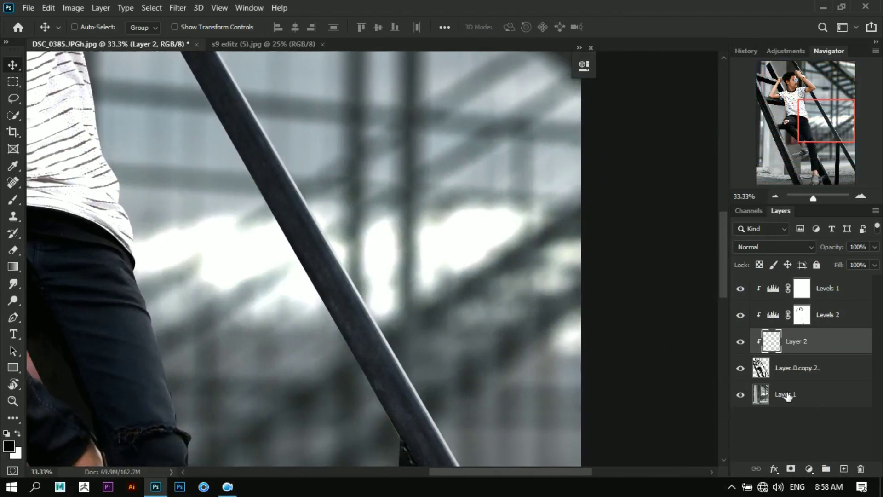
right_click(13, 199)
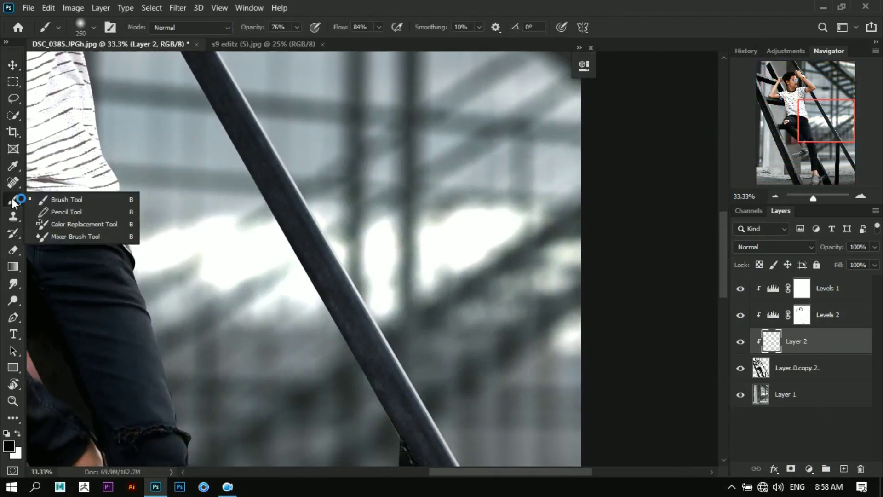
click(59, 199)
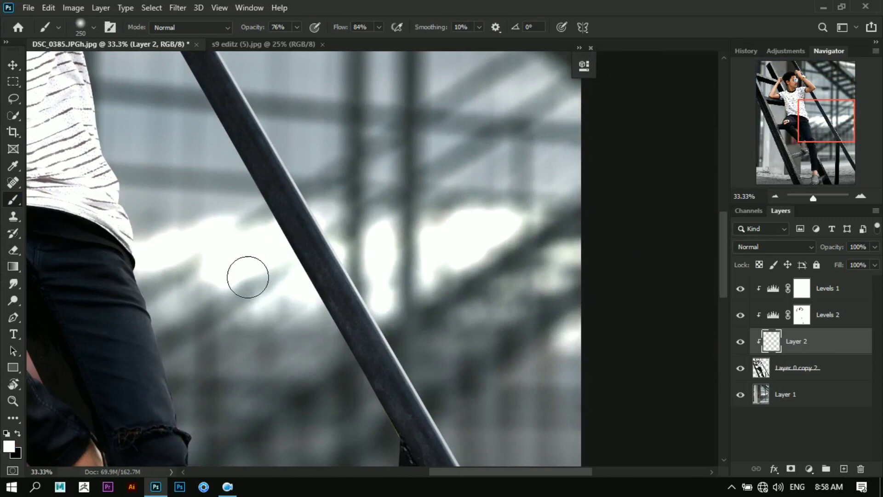
scroll(389, 281, down, 1)
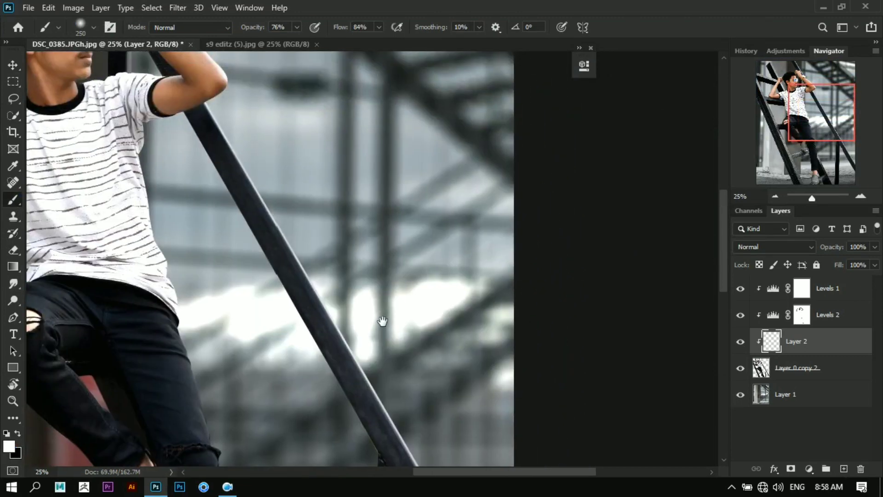
mouse_move(222, 115)
mouse_down()
mouse_move(349, 328)
mouse_move(294, 198)
mouse_up()
mouse_move(295, 197)
mouse_down()
mouse_move(299, 221)
mouse_move(454, 444)
mouse_up()
scroll(454, 444, up, 5)
scroll(365, 351, left, 4)
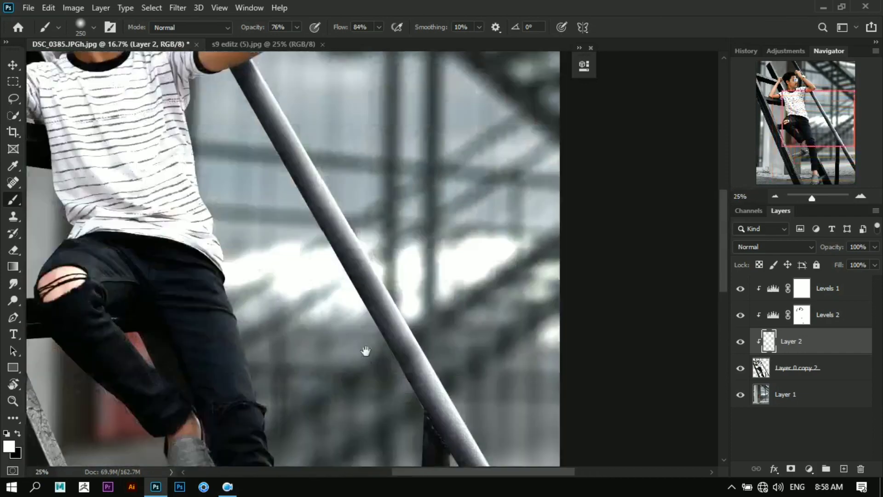
Reduce the brush to 175 px and paint white highlights along the outer edge of the subject's jeans.
scroll(216, 171, down, 4)
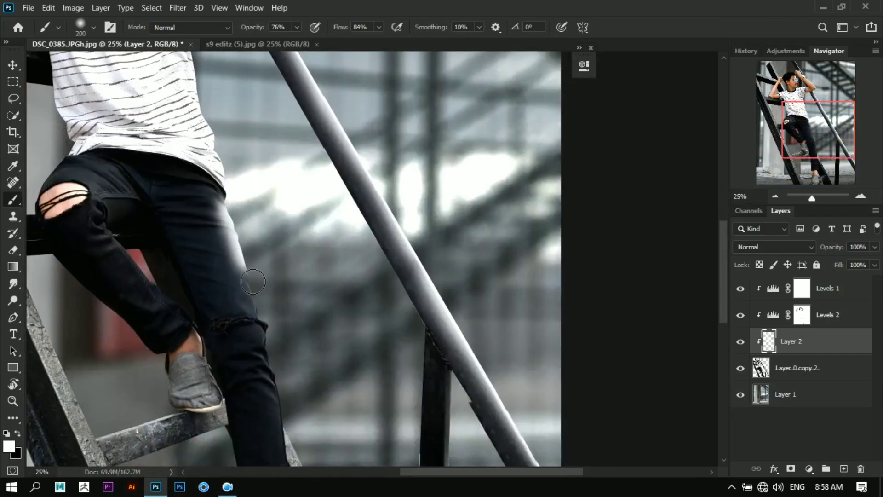
scroll(217, 171, down, 3)
key(bracketleft)
drag(216, 172, 313, 367)
key(ctrl+minus)
drag(300, 250, 381, 411)
key(ctrl+plus)
scroll(264, 205, up, 1)
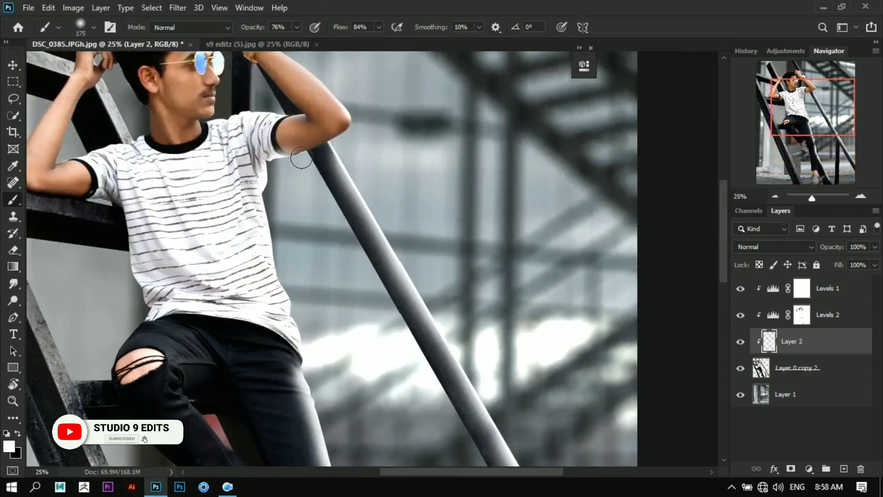
Set the blend mode of the painted highlight layer, Layer 2, to Overlay.
drag(301, 158, 287, 185)
click(766, 245)
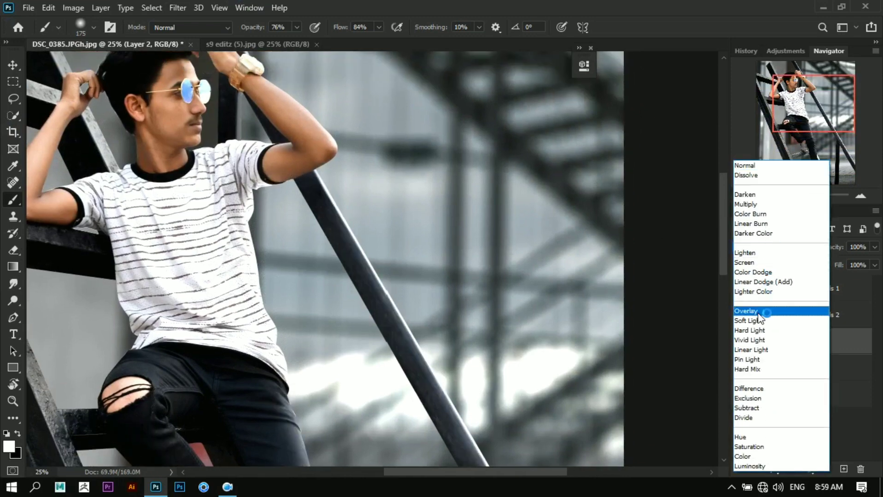
click(755, 311)
key(ctrl+minus)
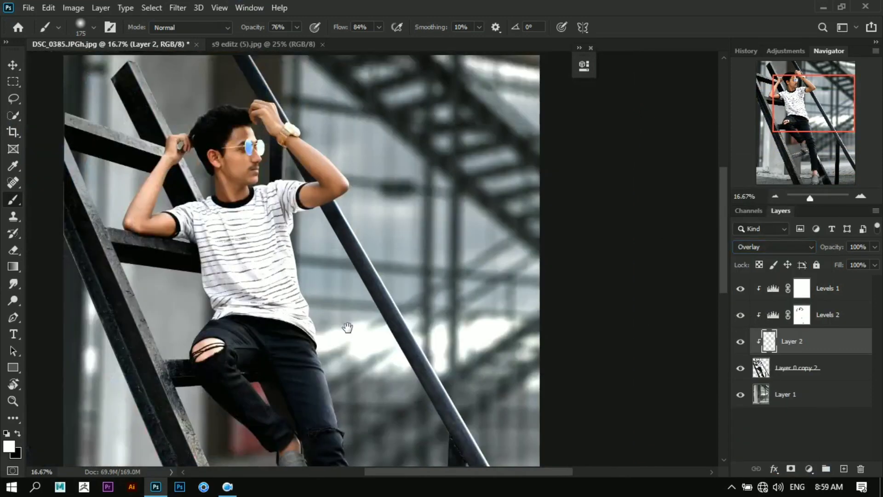
drag(347, 326, 407, 290)
Brush white highlights along the long ladder beam on the subject's resting-elbow side, down to the ground.
key(ctrl+plus)
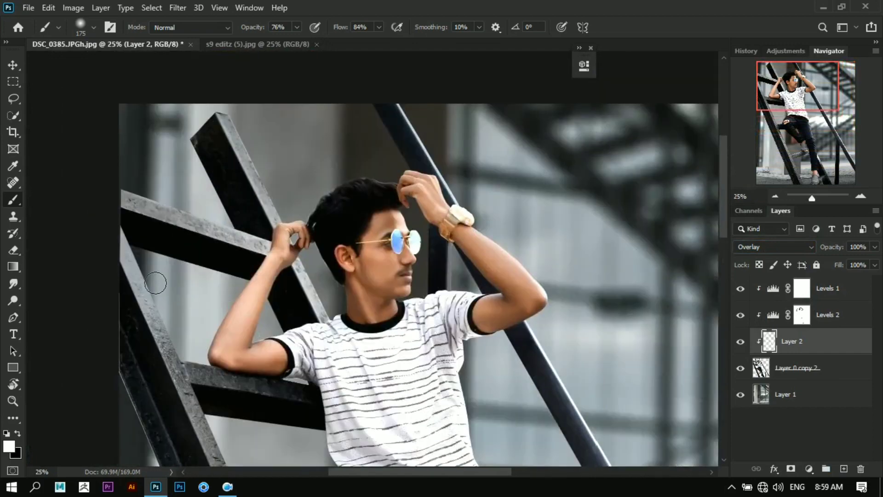
drag(171, 328, 155, 129)
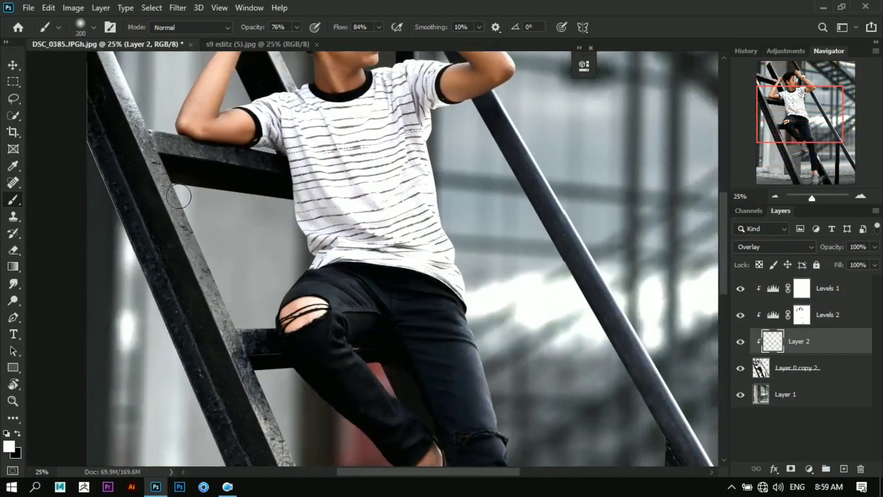
drag(235, 313, 123, 47)
drag(139, 98, 225, 271)
drag(240, 312, 288, 437)
key(ctrl+minus)
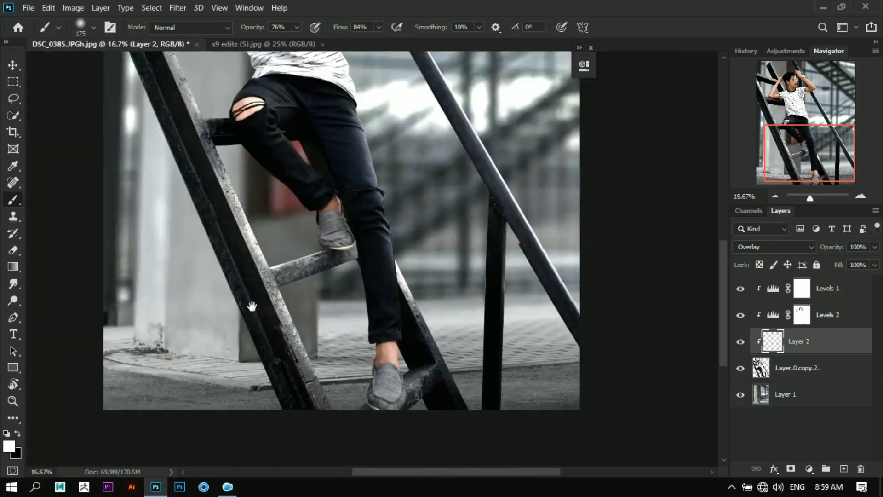
key(ctrl+minus)
key(ctrl+plus)
key(ctrl+plus)
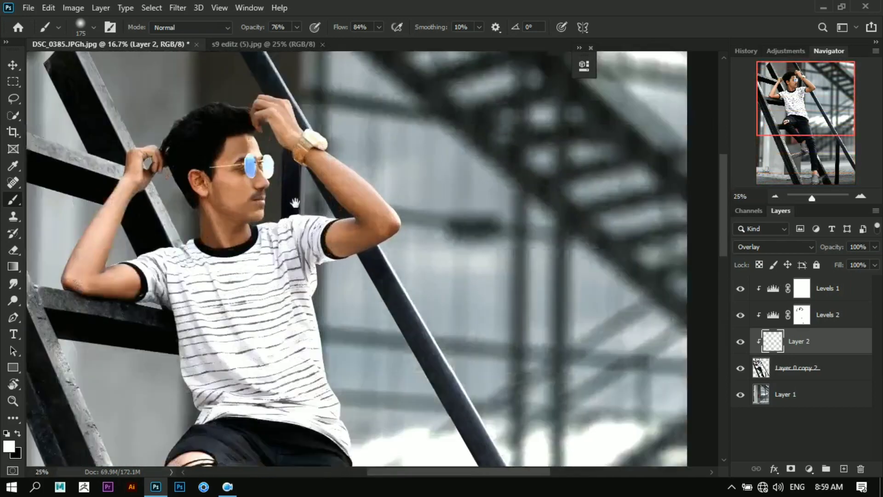
Brush soft white highlights over the subject's raised arm, the nearby pole and the adjacent edge of the shirt.
drag(287, 148, 345, 227)
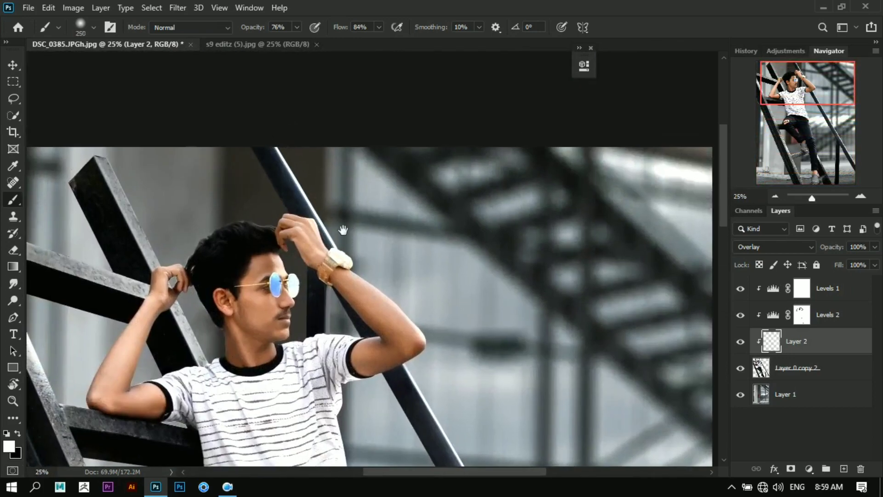
key(bracketleft)
mouse_move(385, 283)
mouse_down()
mouse_move(327, 173)
mouse_move(370, 245)
mouse_up()
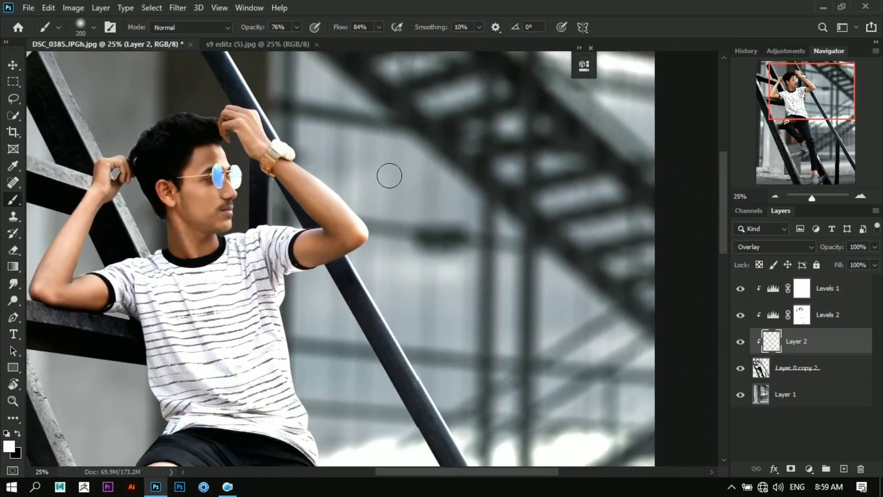
drag(274, 270, 256, 197)
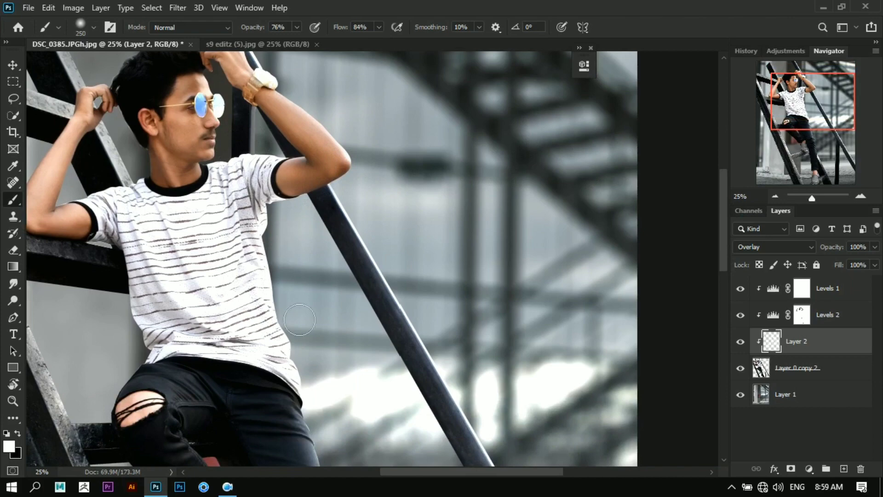
drag(300, 320, 294, 178)
Enlarge the brush to between 400 and 600 px and add broad soft highlights around the legs, ladder and poles.
key(ctrl+minus)
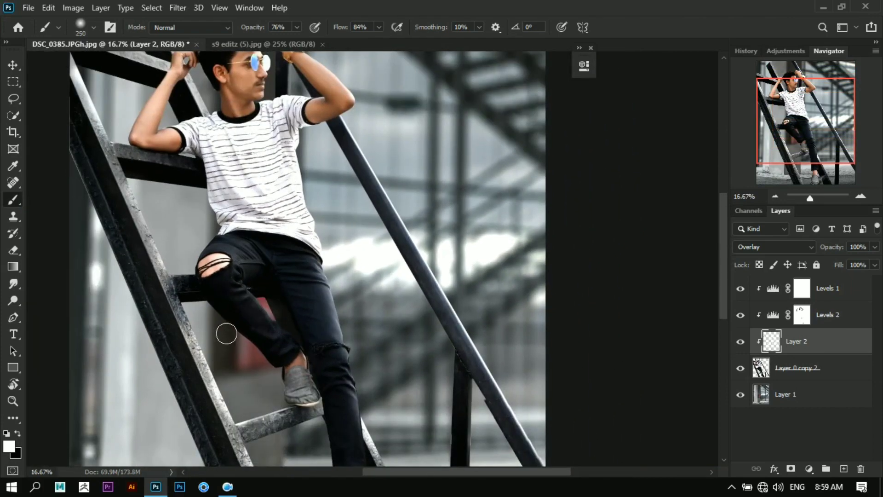
key(ctrl+minus)
drag(246, 166, 148, 101)
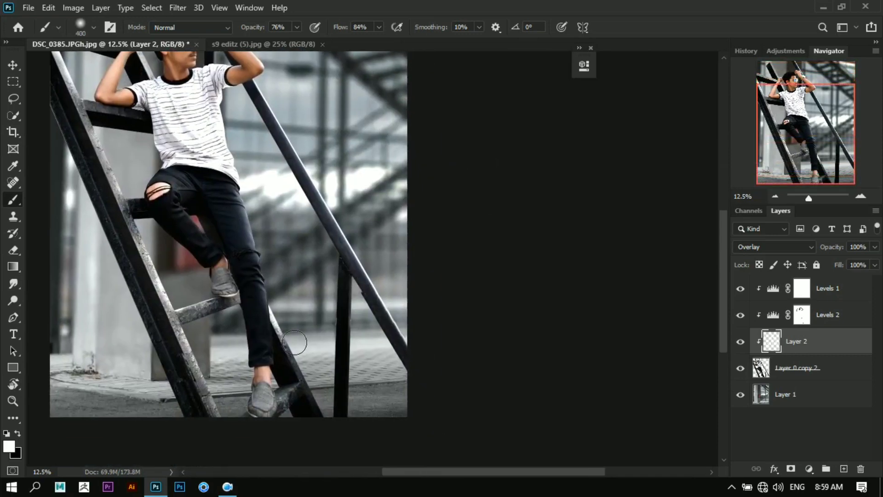
key(ctrl+minus)
key(bracketright)
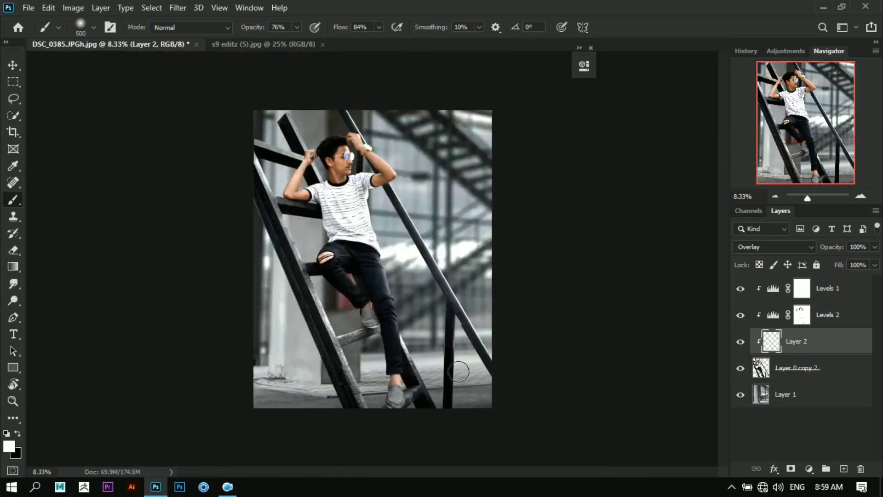
key(ctrl+plus)
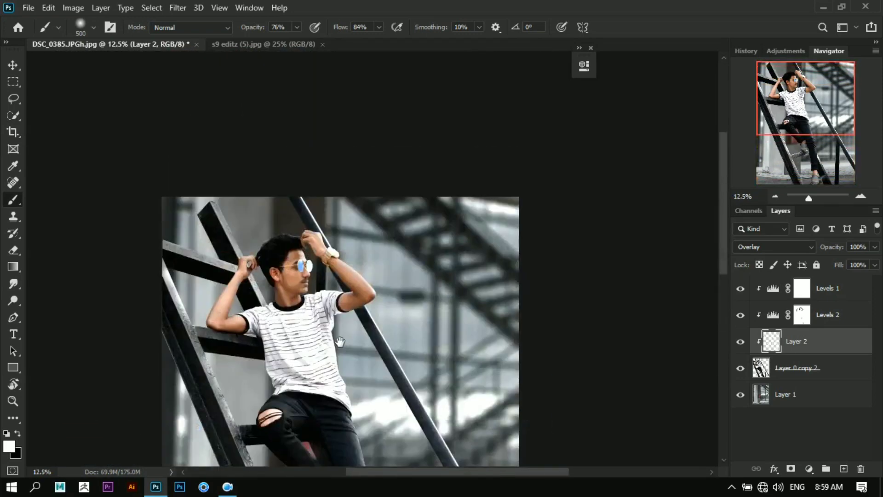
key(ctrl+minus)
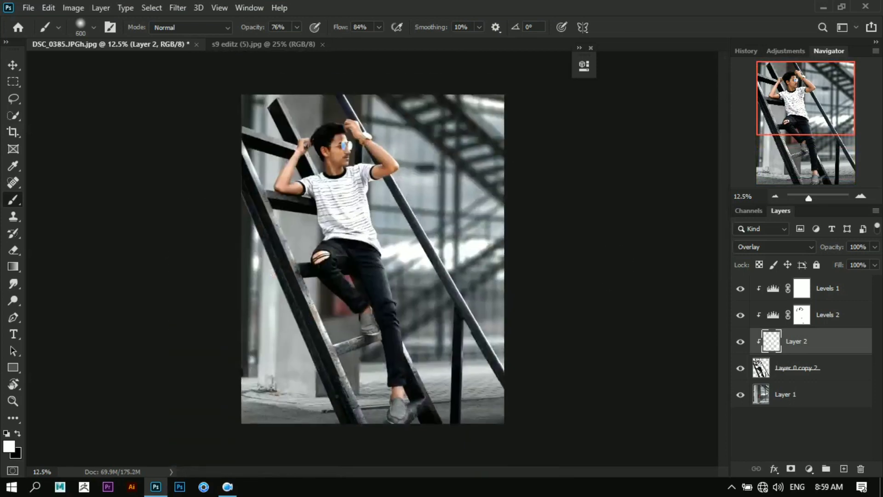
Examine the whole composite with its overlay highlights at several magnifications.
click(13, 65)
key(ctrl+minus)
key(ctrl+plus)
key(ctrl+plus)
key(ctrl+plus)
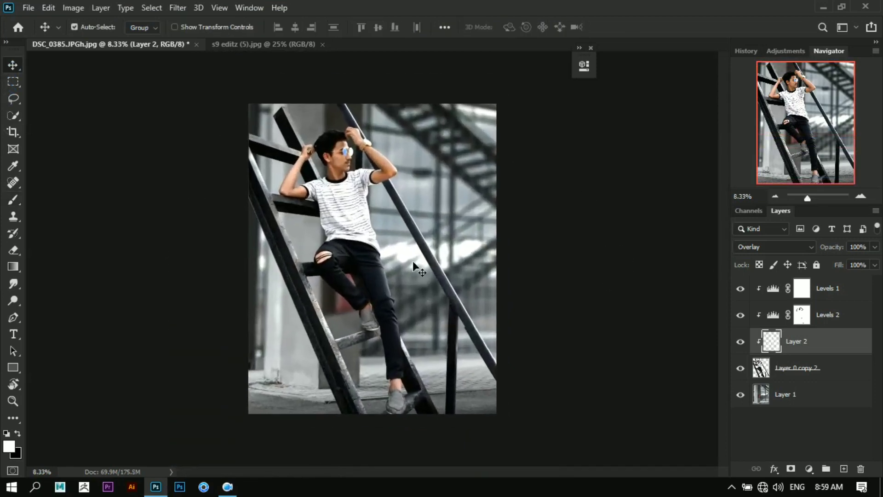
key(ctrl+minus)
key(ctrl+minus)
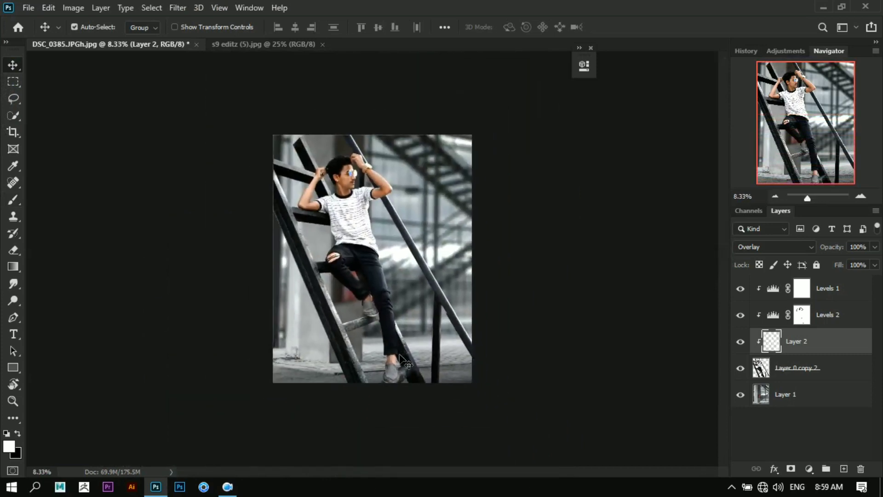
key(ctrl+minus)
key(ctrl+plus)
Add a Levels adjustment above Layer 2, lower its white output level and unclip it to darken the whole image.
click(809, 470)
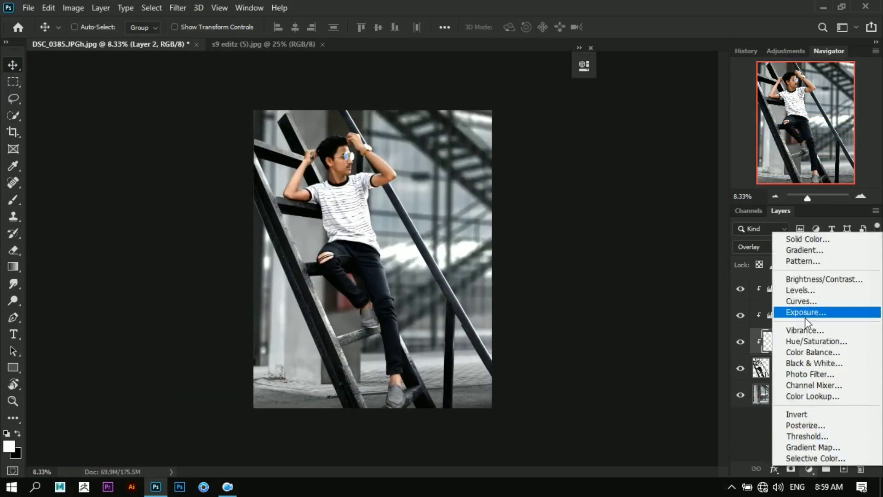
click(815, 290)
drag(553, 227, 495, 233)
click(474, 252)
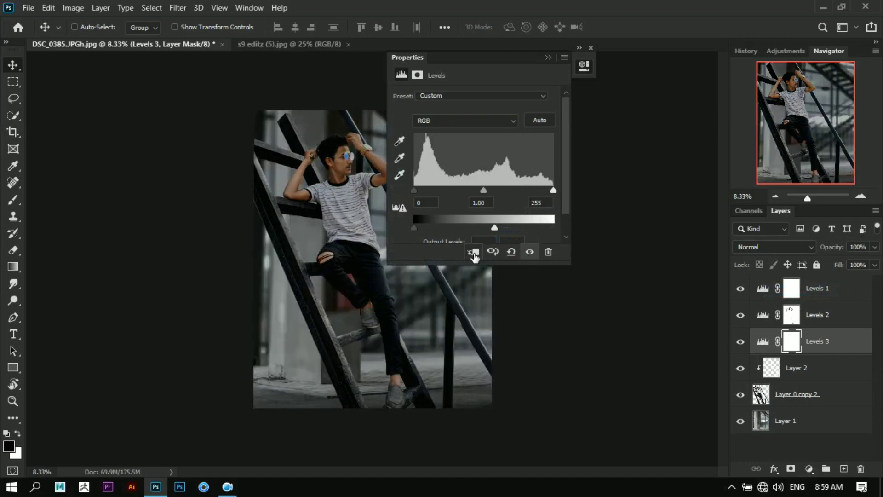
click(549, 58)
key(ctrl+plus)
key(ctrl+plus)
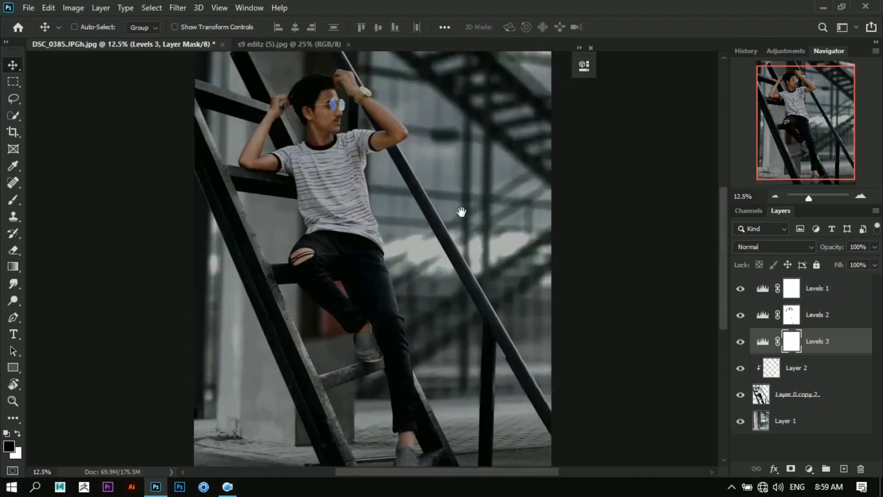
key(ctrl+minus)
key(ctrl+minus)
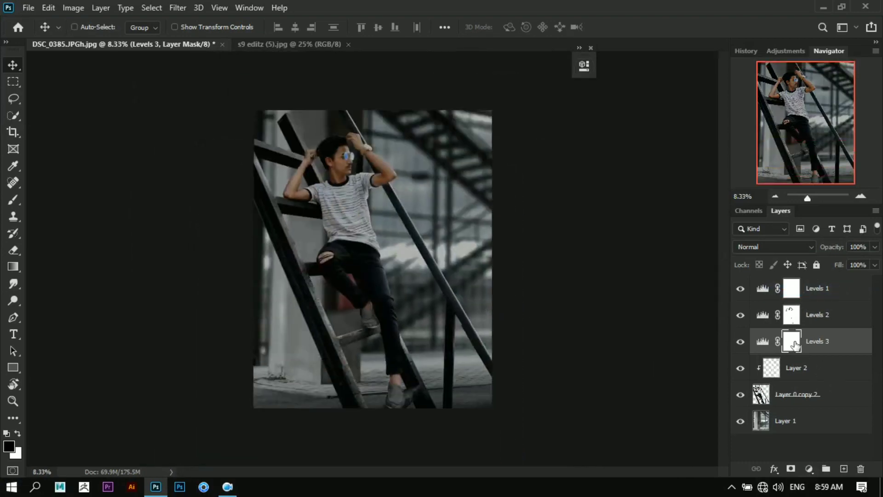
Paint black on the Levels 3 mask with a 1300 to 1700 px brush to brighten the background staircase side.
right_click(13, 199)
click(38, 199)
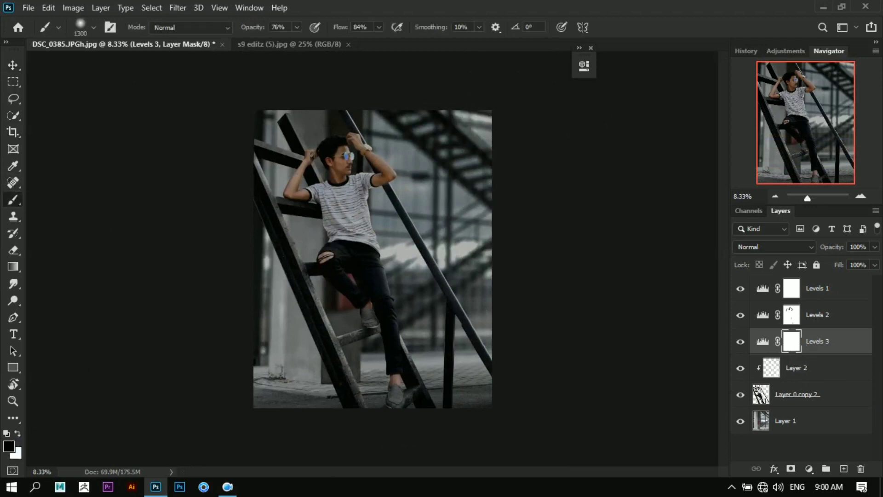
mouse_move(490, 115)
mouse_down()
mouse_move(385, 171)
mouse_move(467, 144)
mouse_up()
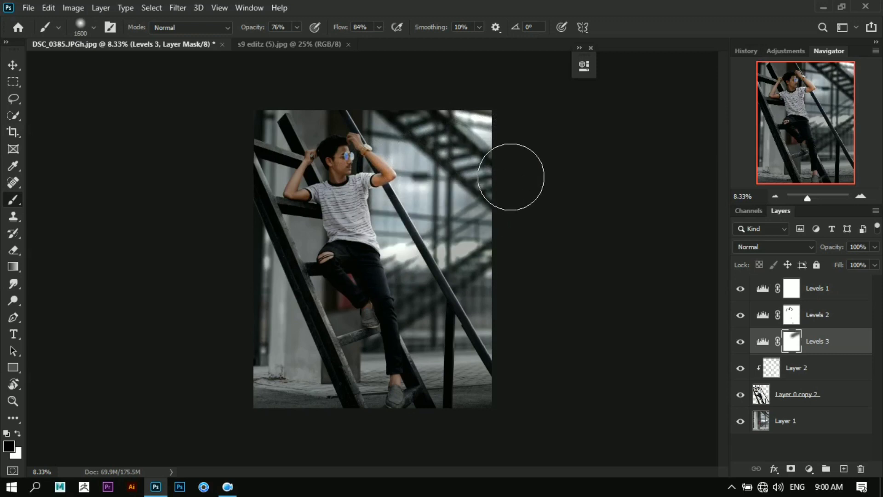
key(bracketright)
mouse_move(421, 307)
mouse_down()
mouse_move(465, 311)
mouse_move(410, 276)
mouse_up()
key(bracketright)
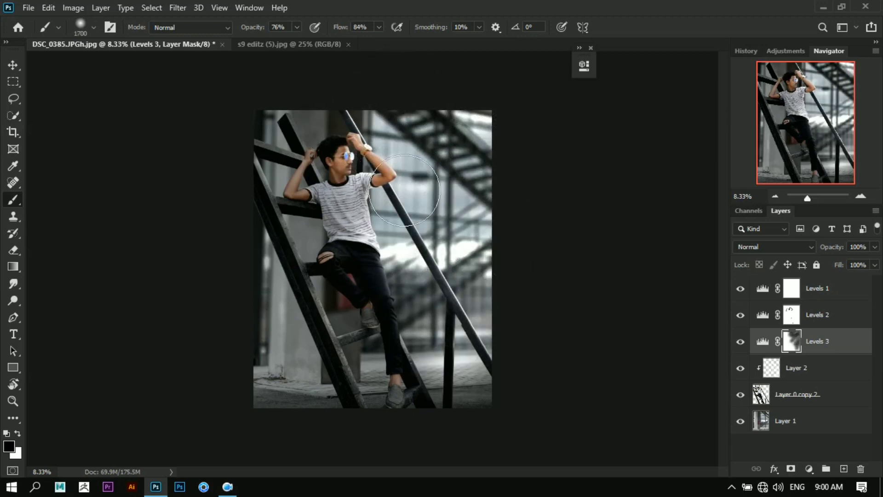
Set the brush to 65% opacity and 53% flow at 1400 px and mask Levels 3 over the subject's head and torso.
scroll(350, 138, up, 2)
key(bracketleft)
key(bracketleft)
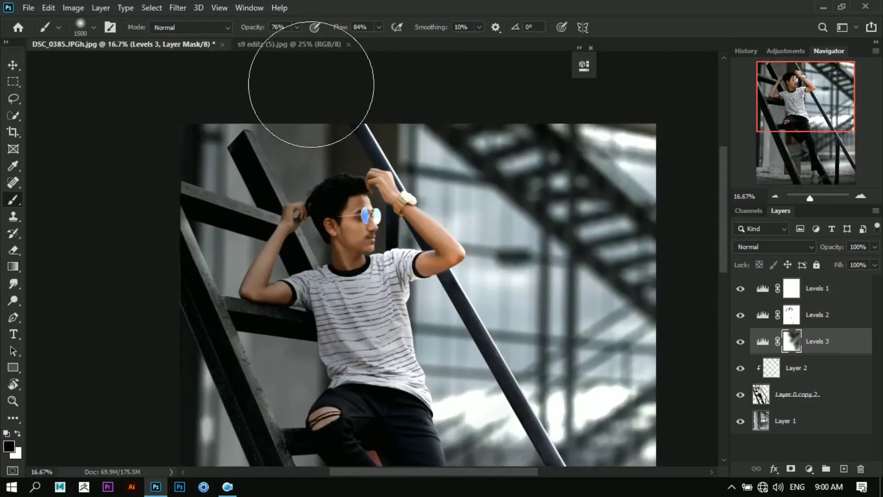
click(375, 250)
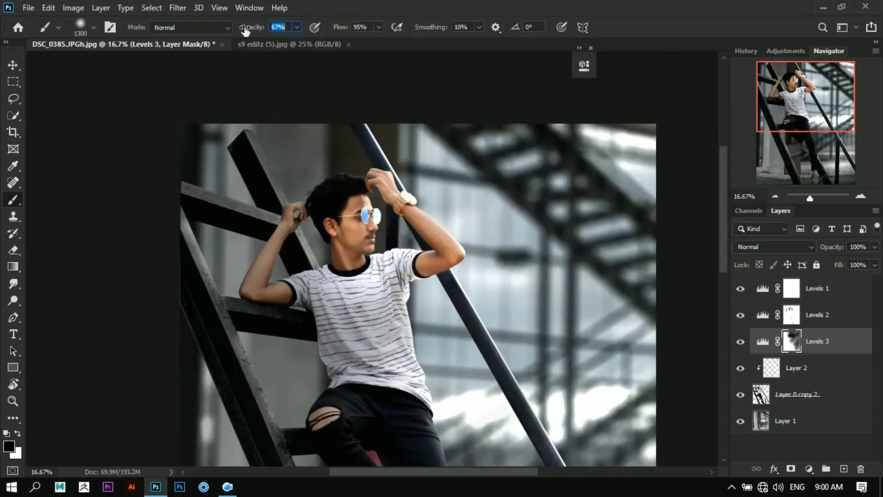
key(bracketright)
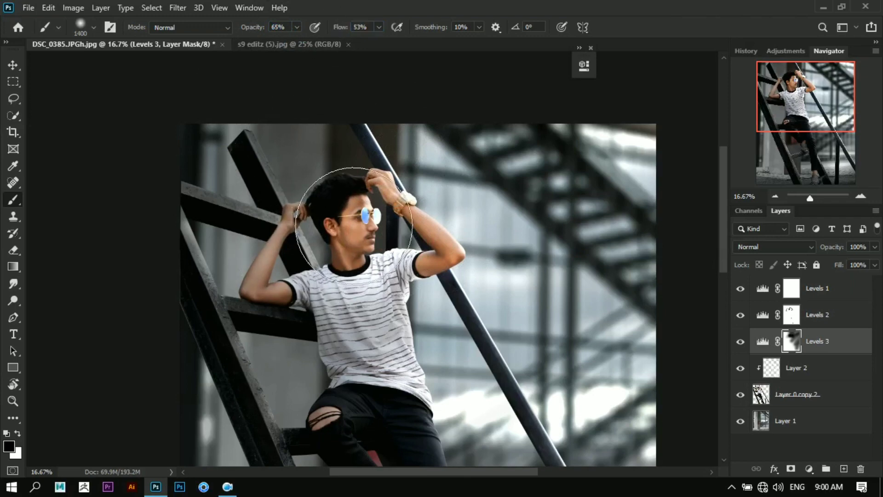
key(ctrl+minus)
key(ctrl+minus)
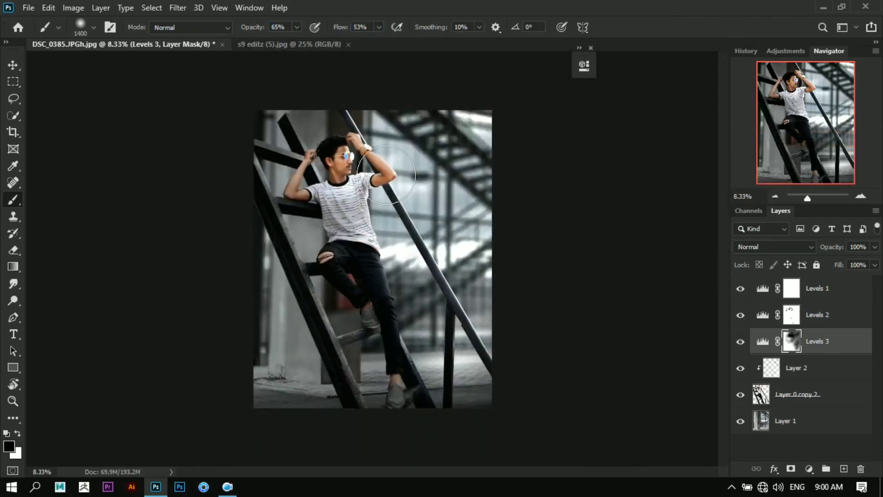
click(13, 65)
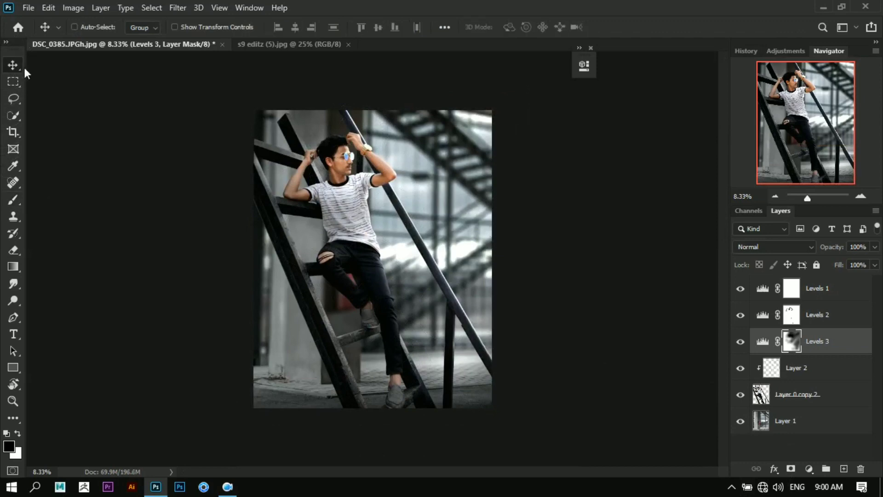
Open the light-ray image s9 editz (2) and place it in the portrait composite above Levels 3.
click(13, 200)
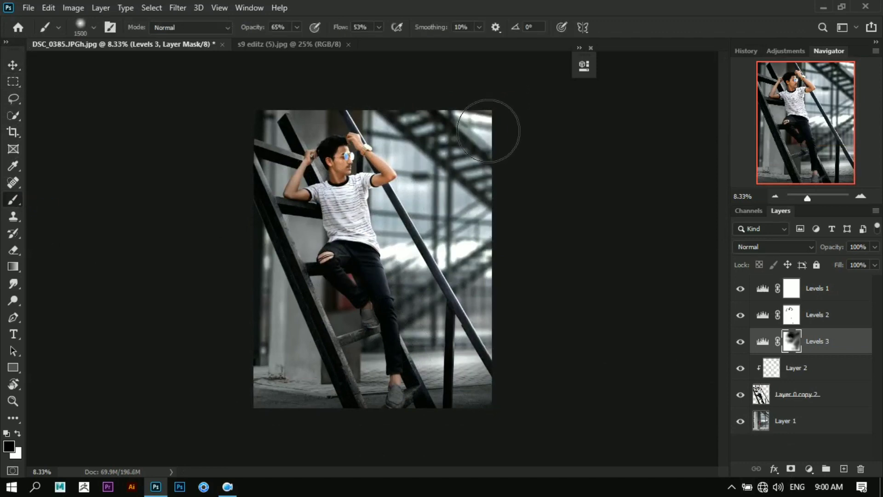
click(13, 65)
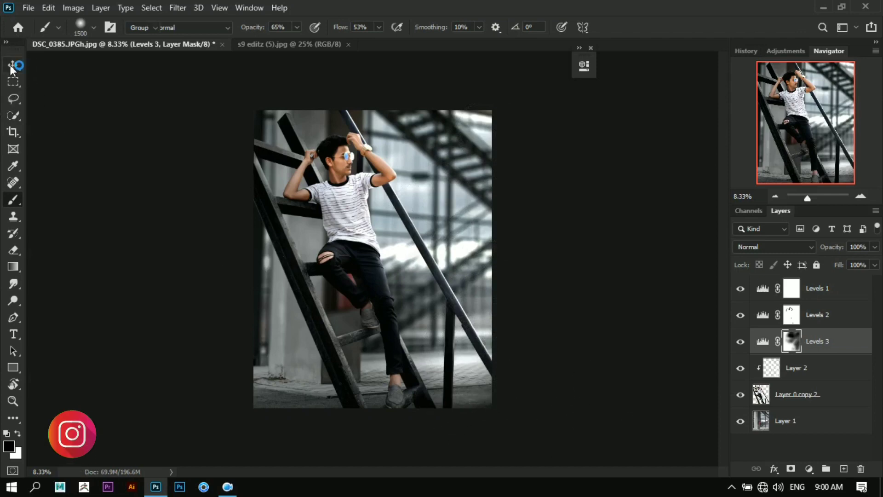
click(29, 8)
click(37, 34)
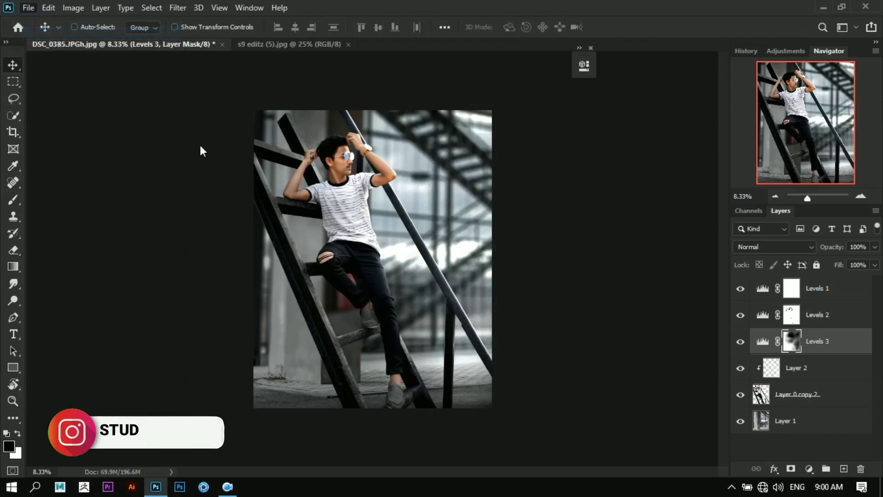
double_click(234, 114)
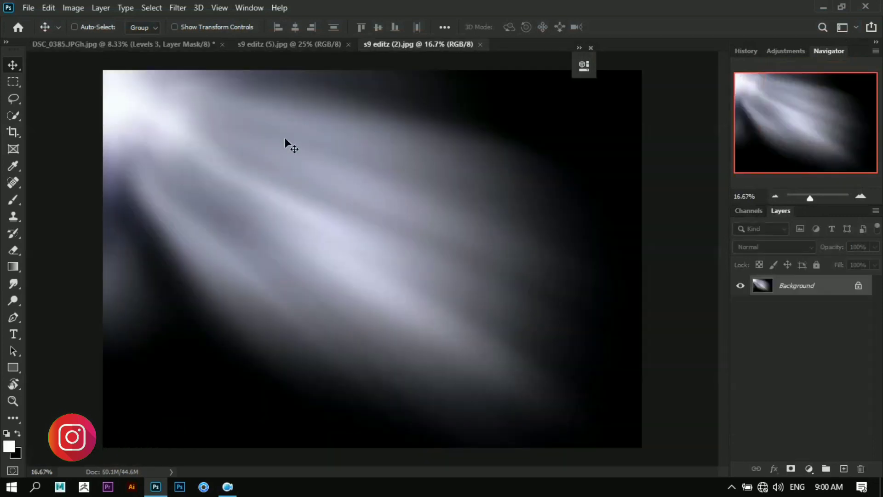
drag(286, 142, 411, 291)
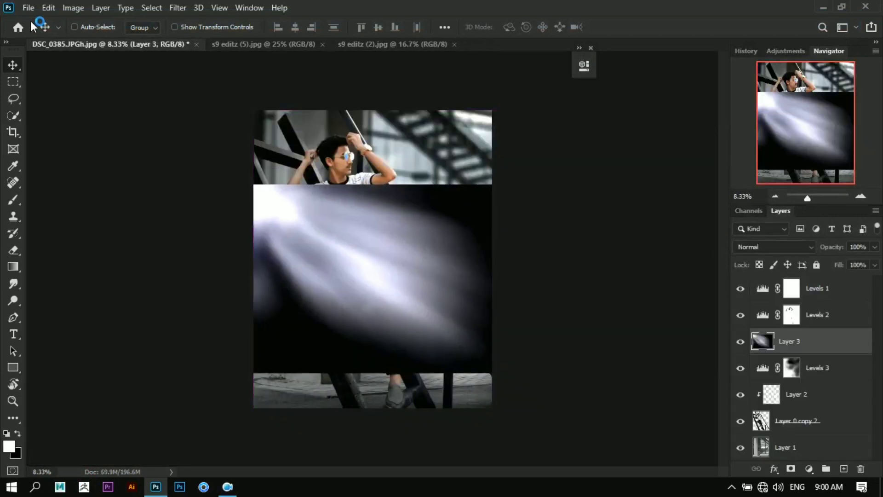
Flip the light-ray layer horizontally and move it up to the top edge of the composite.
click(73, 8)
click(47, 9)
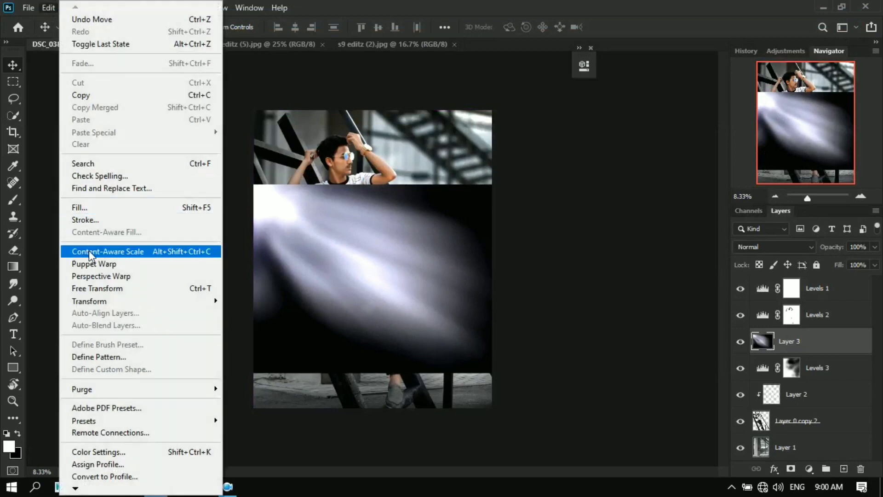
click(102, 288)
right_click(379, 307)
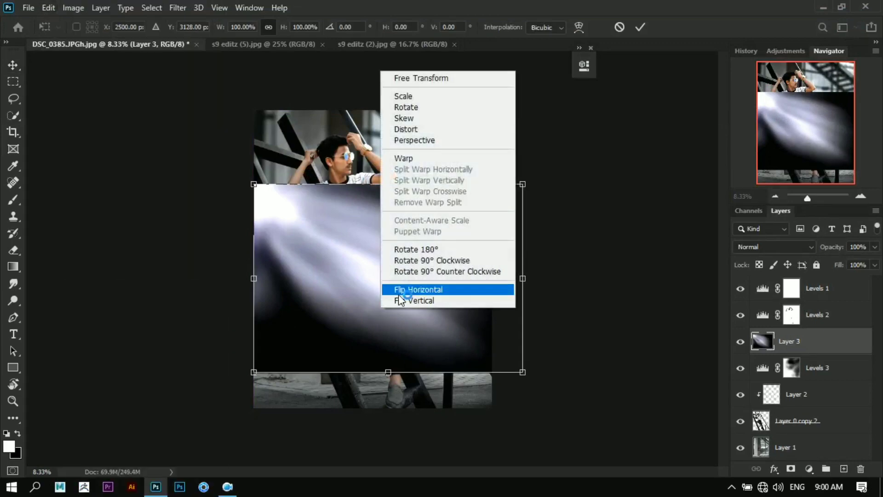
click(399, 289)
drag(423, 307, 422, 216)
key(Return)
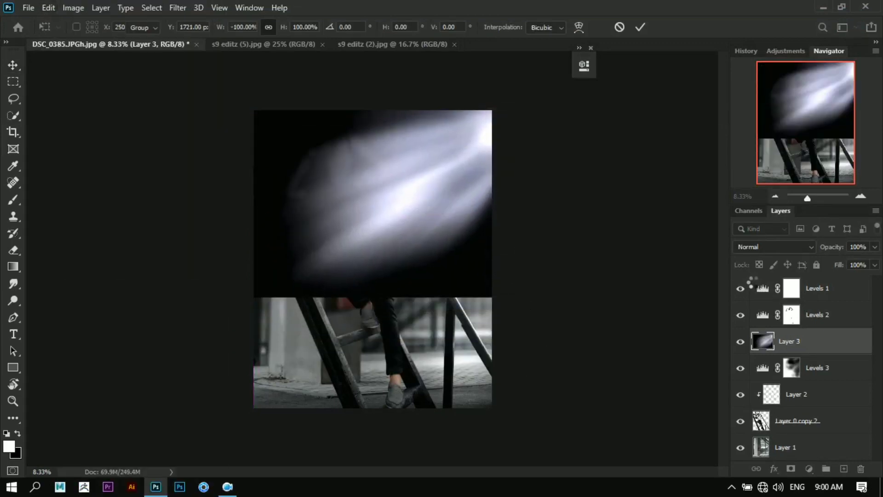
Set the light-ray layer to Screen blending and shift its glow into the upper-right corner of the photo.
click(769, 252)
click(750, 260)
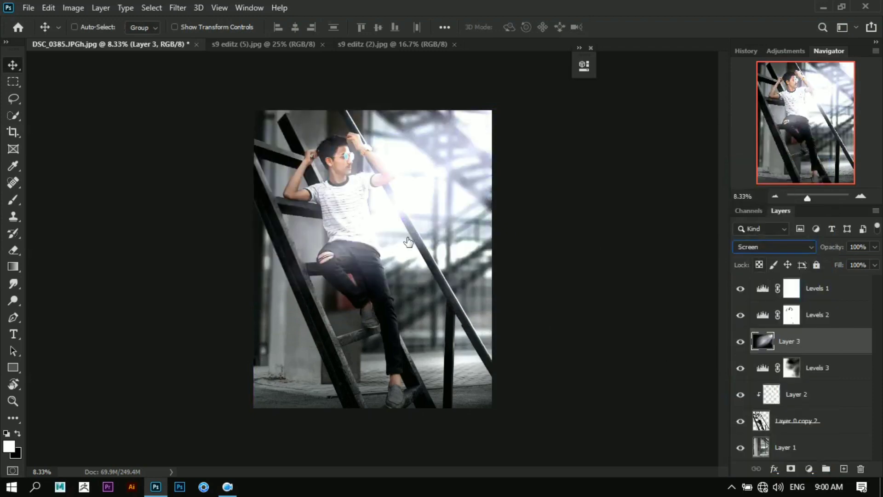
drag(426, 188, 470, 155)
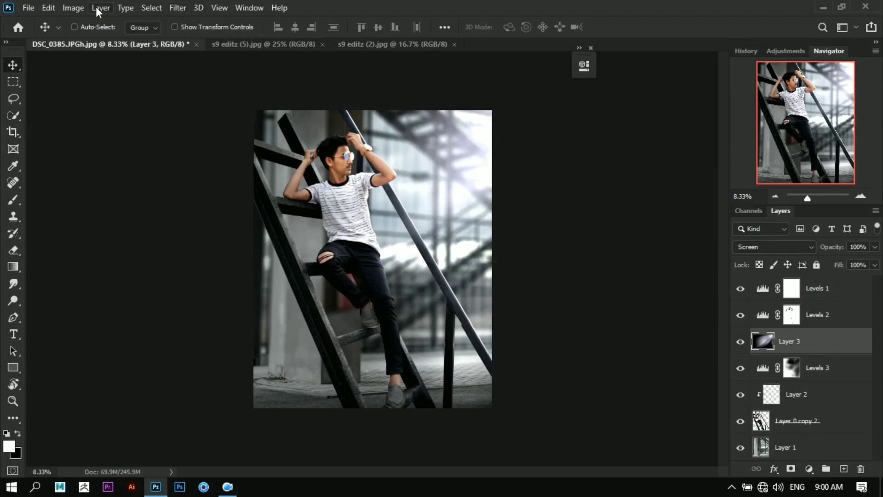
Apply Levels to the light-ray layer with the black input level at 36.
click(73, 8)
mouse_move(101, 39)
click(231, 52)
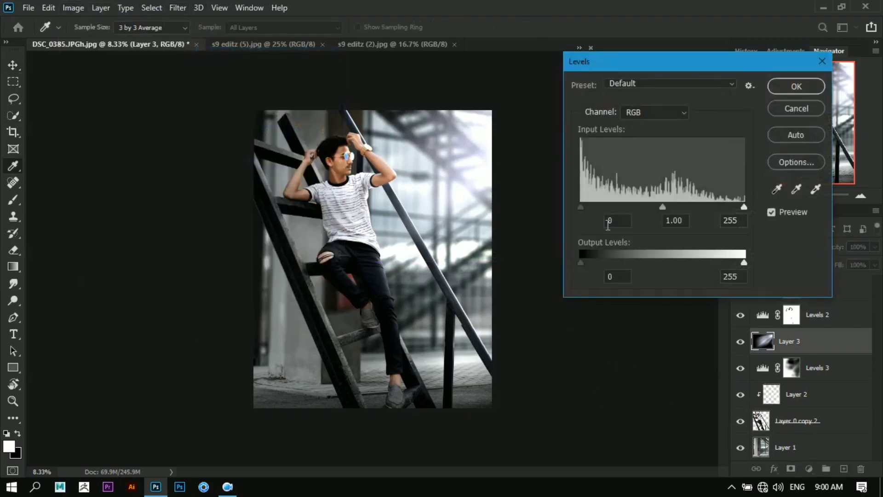
mouse_move(594, 205)
mouse_down()
mouse_move(616, 202)
mouse_move(604, 207)
mouse_up()
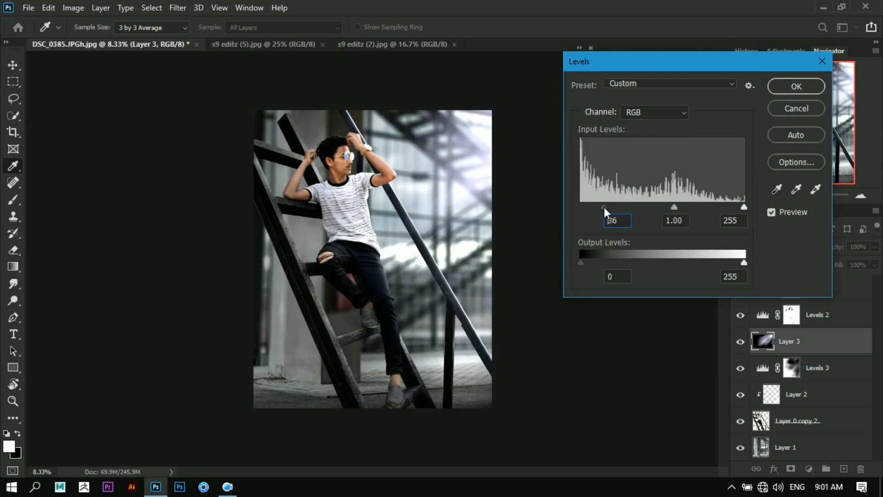
click(797, 87)
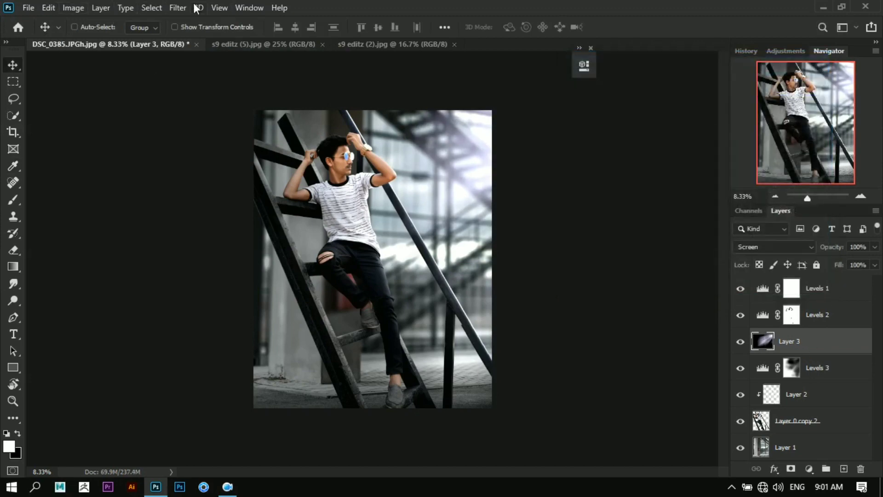
Apply a Gaussian Blur with a 37.4 px radius to the light-ray layer.
click(181, 8)
mouse_move(198, 150)
click(373, 199)
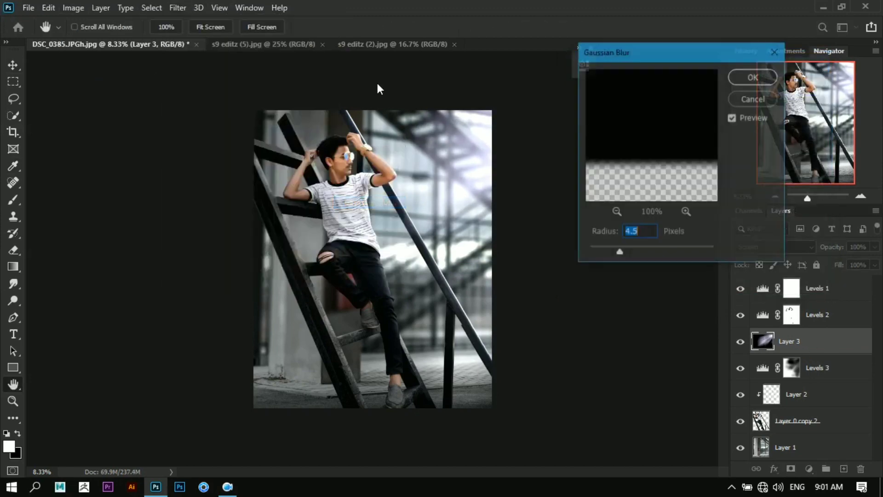
drag(640, 255, 653, 250)
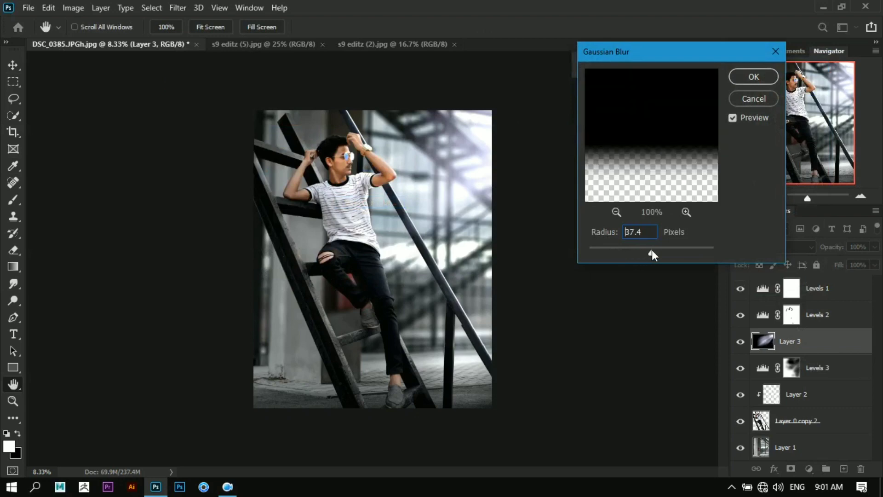
click(753, 77)
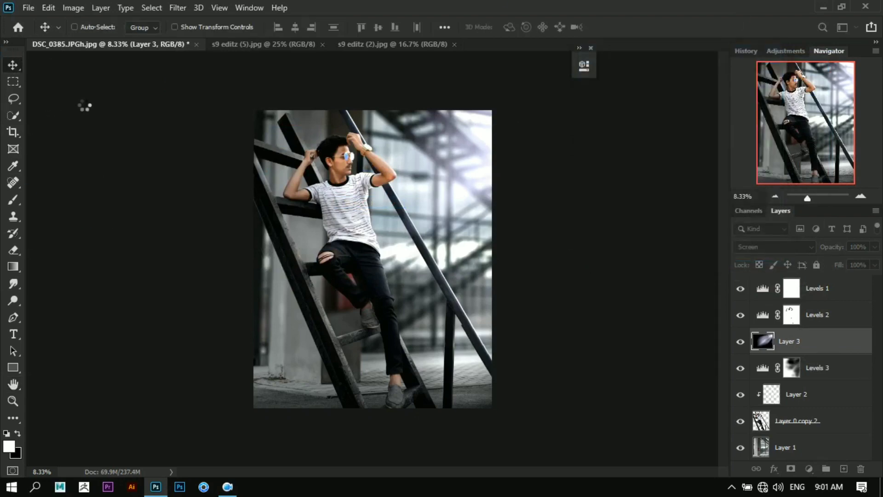
Open the dust-particle image s9 editz (4) and place it in the composite above the light rays.
click(28, 8)
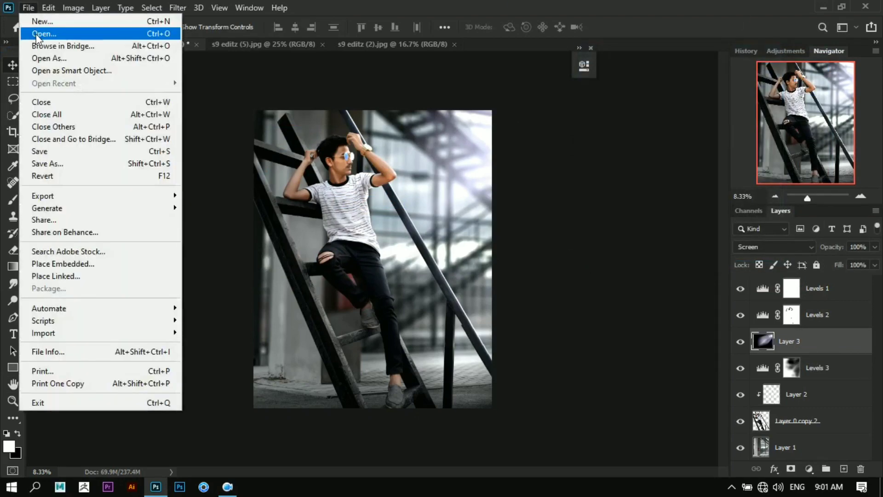
click(37, 32)
click(333, 108)
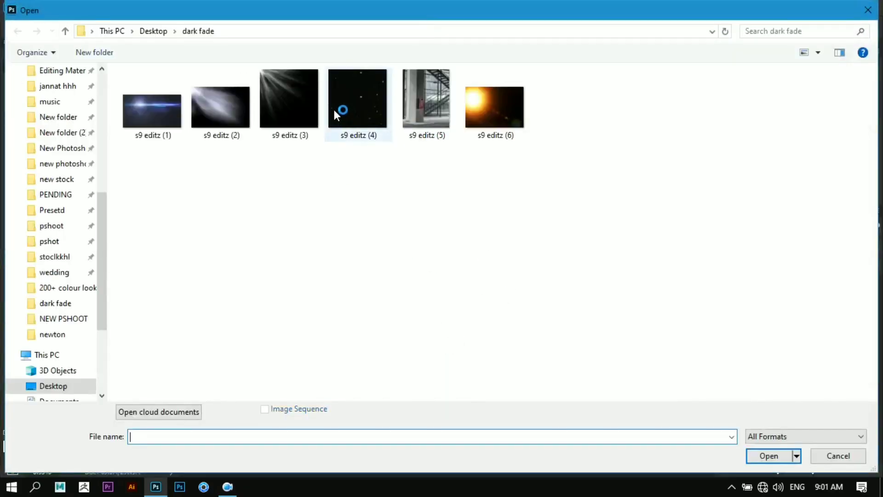
double_click(335, 109)
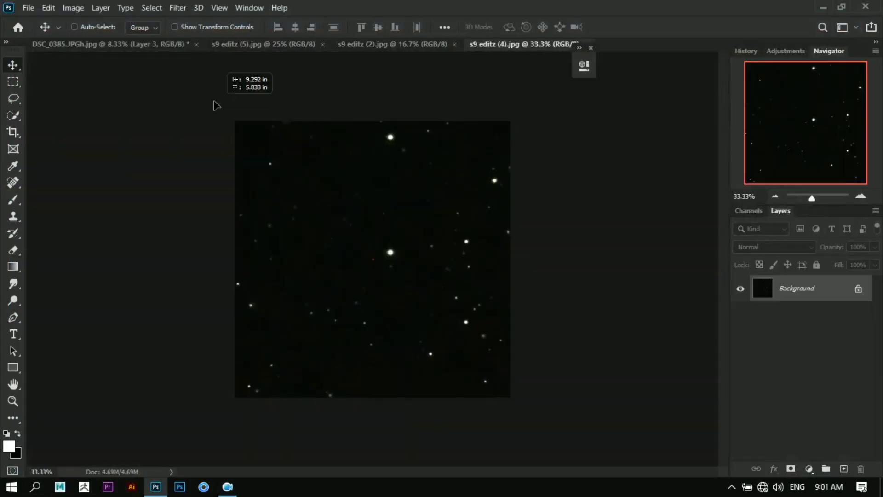
drag(216, 105, 409, 202)
Scale the particle layer to about 221%, rotate it about 78° and position it over the photo's upper-right area.
click(48, 8)
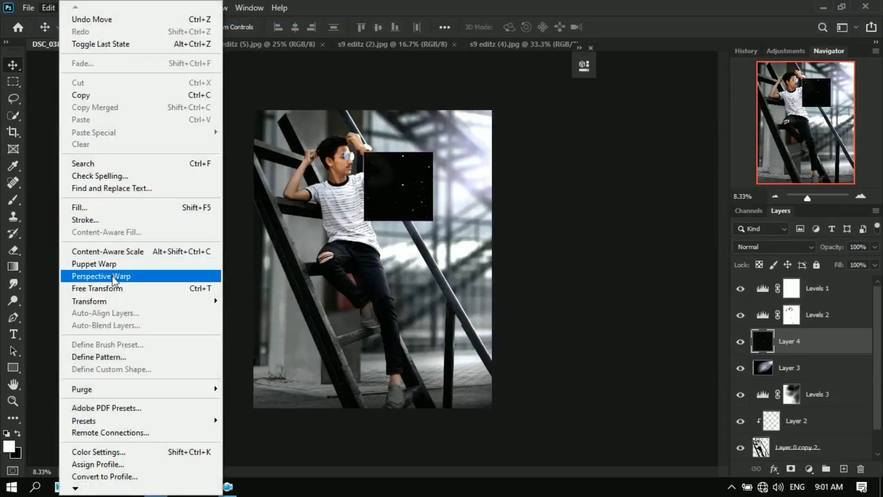
click(113, 288)
drag(432, 222, 485, 253)
drag(487, 103, 511, 201)
drag(406, 241, 455, 212)
drag(506, 240, 465, 257)
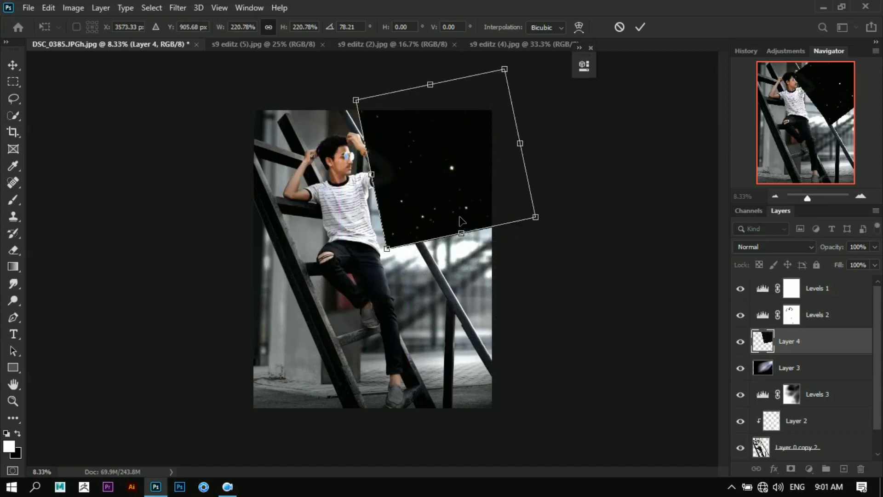
key(Return)
drag(459, 205, 424, 170)
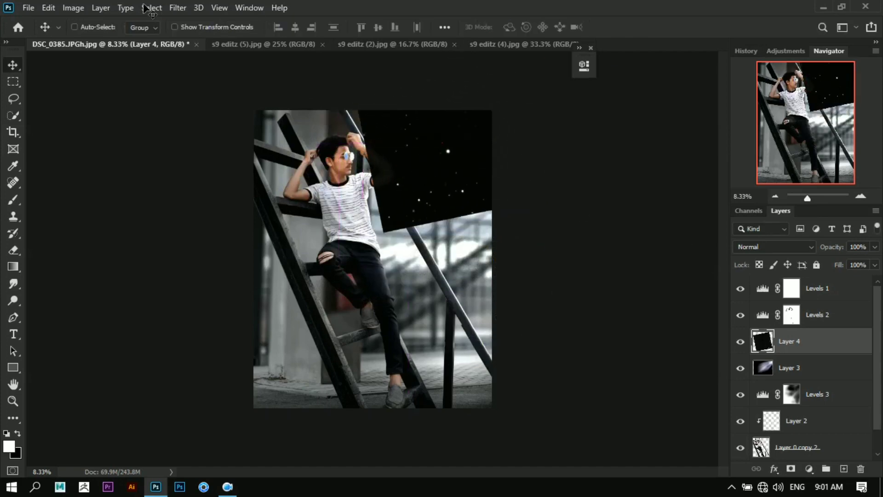
Apply Levels to the particle layer with the black input level at 39.
click(73, 8)
mouse_move(161, 41)
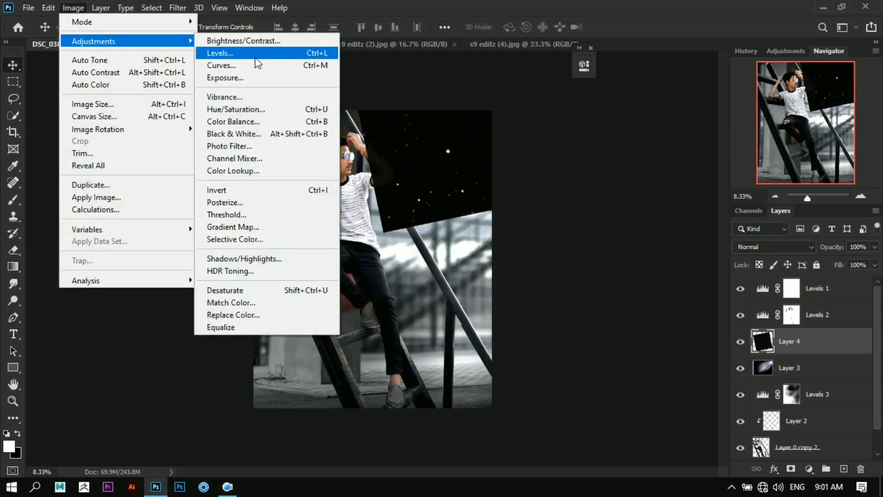
click(290, 52)
drag(581, 207, 606, 207)
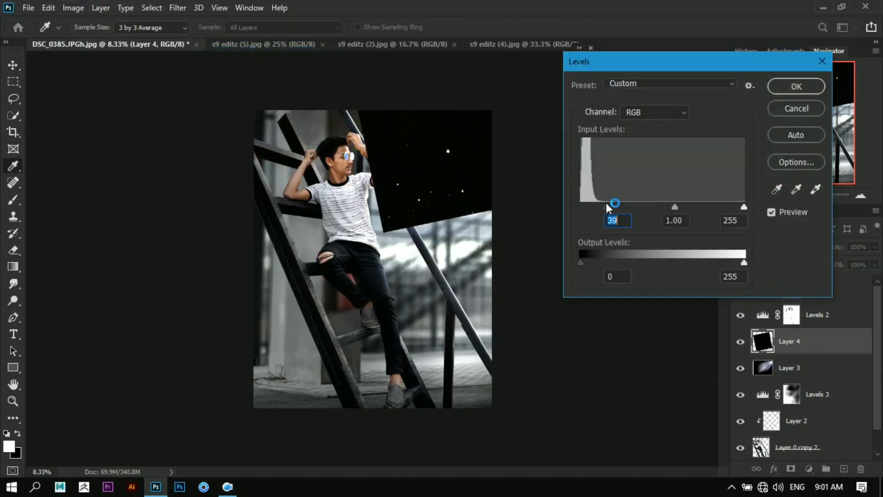
click(777, 92)
Set the particle layer to Screen blending and nudge the particles into place beside the subject's raised arm.
click(778, 248)
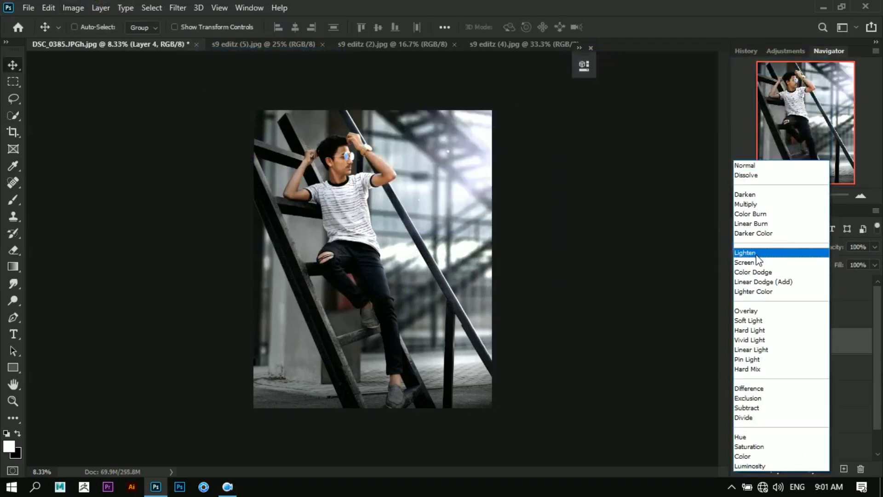
click(755, 255)
drag(418, 134, 419, 114)
Examine the light rays and particles around the subject and background at several magnifications.
key(ctrl+plus)
key(ctrl+plus)
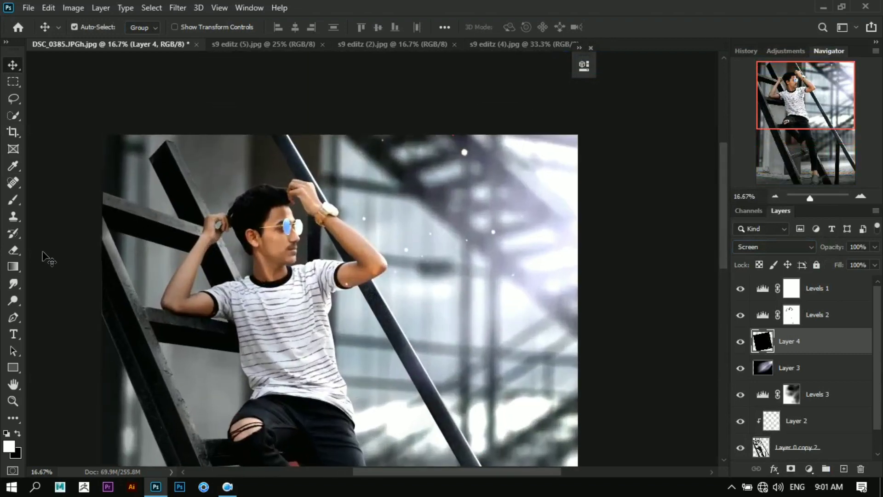
key(ctrl+plus)
key(e)
key(ctrl+minus)
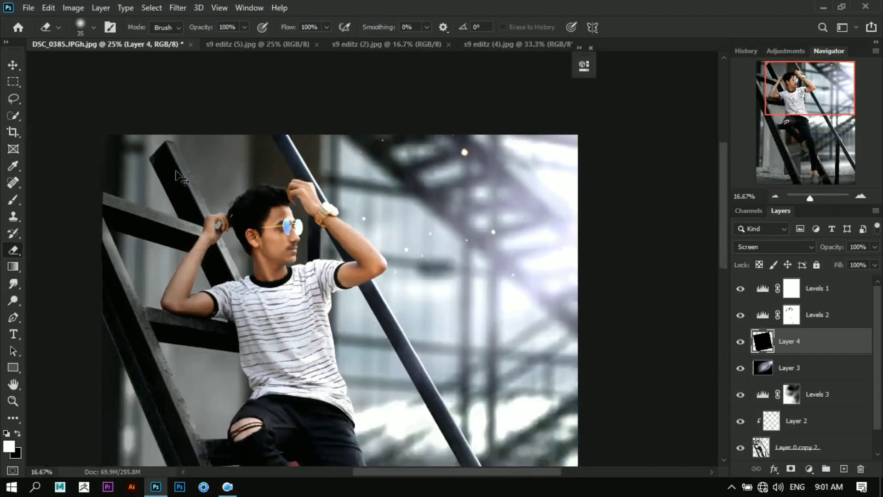
key(ctrl+minus)
key(ctrl+minus)
key(v)
key(ctrl+plus)
key(ctrl+plus)
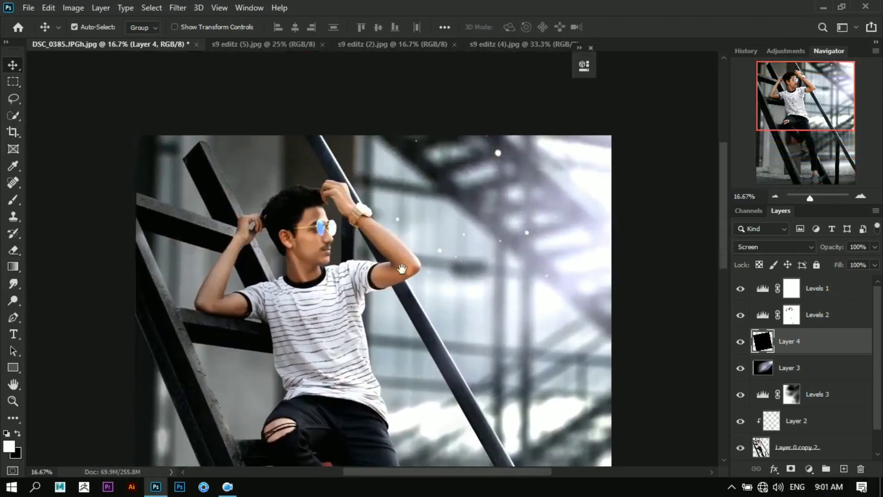
key(ctrl+plus)
key(ctrl+minus)
key(ctrl+minus)
key(ctrl+minus)
key(ctrl+plus)
key(ctrl+minus)
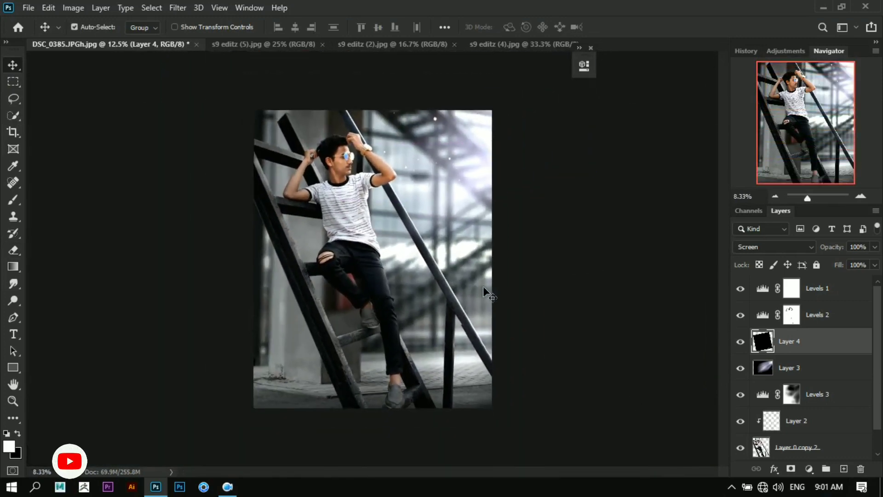
key(ctrl+plus)
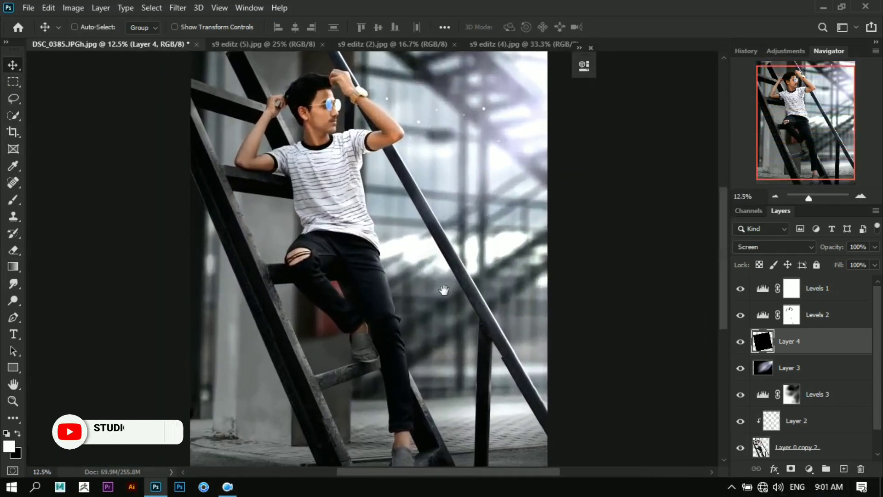
key(ctrl+plus)
key(ctrl+plus)
Paint white on Layer 2 with a 1400 px brush along the diagonal pole beside the subject.
scroll(789, 421, down, 1)
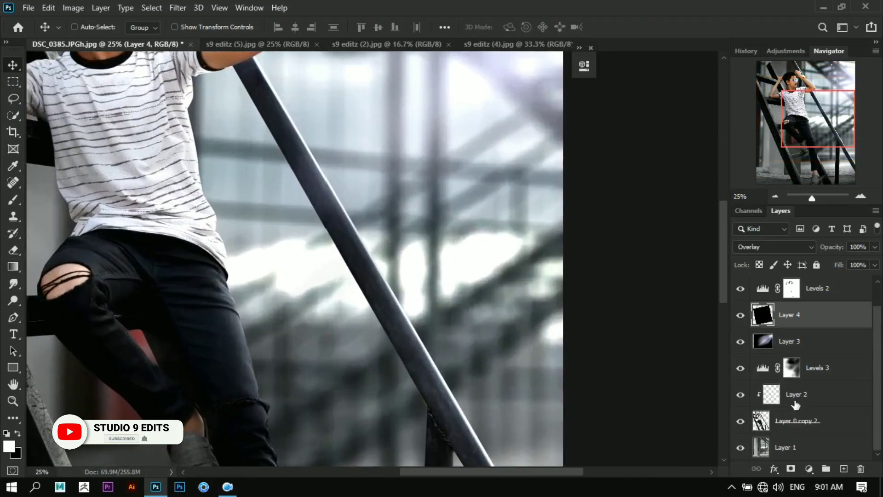
click(796, 395)
key(ctrl+minus)
key(b)
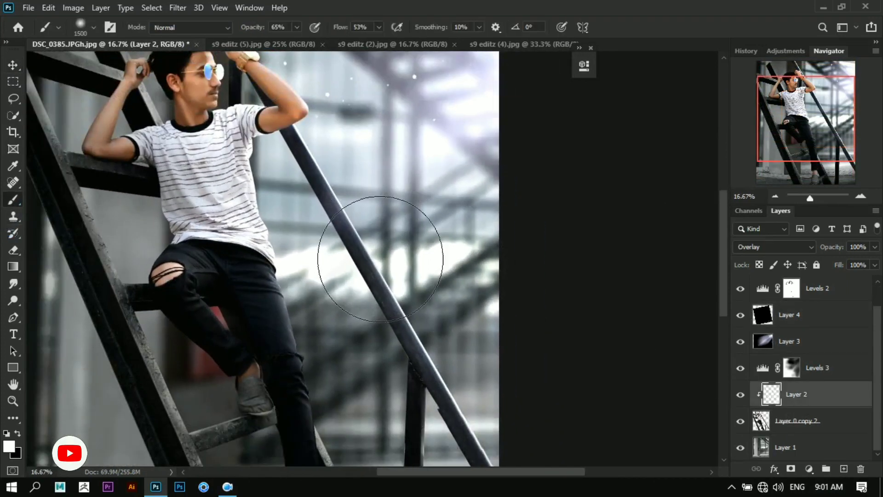
key(bracketleft)
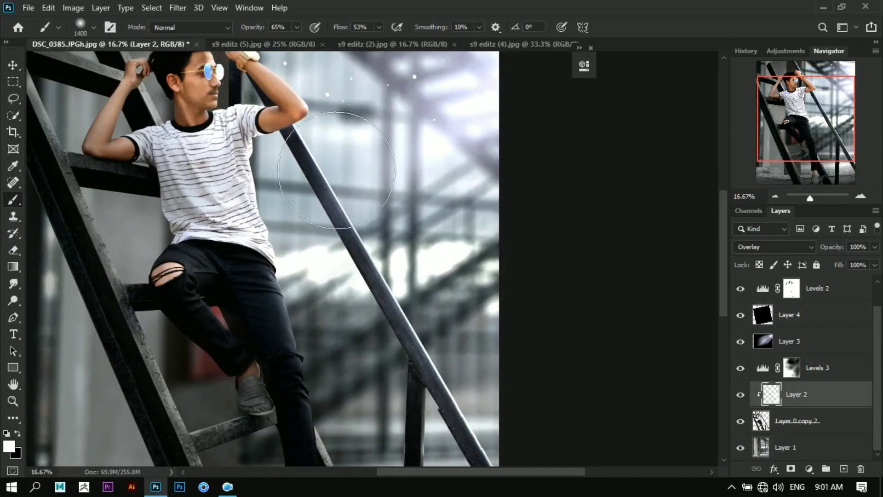
drag(337, 170, 405, 345)
Raise the brush to 95% opacity and 94% flow and paint white highlights along the lower diagonal pole with a 700 to 500 px brush.
key(bracketleft)
key(bracketleft)
key(ctrl+minus)
drag(459, 291, 427, 201)
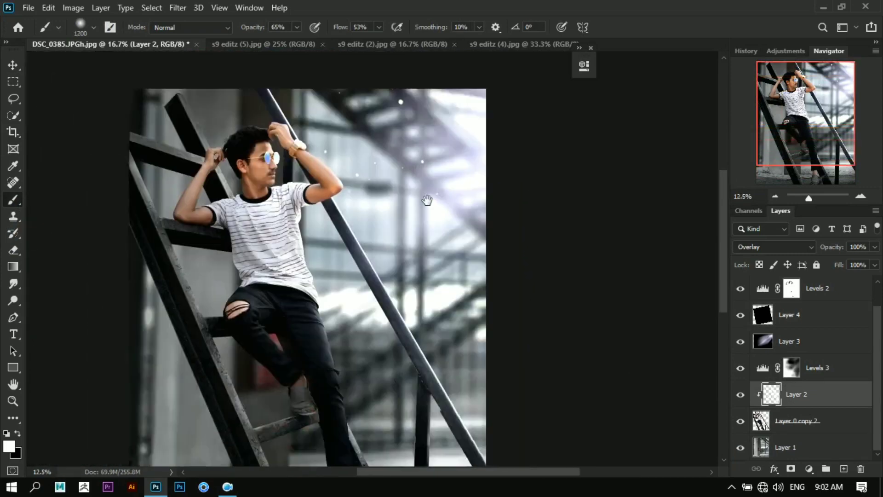
key(bracketleft)
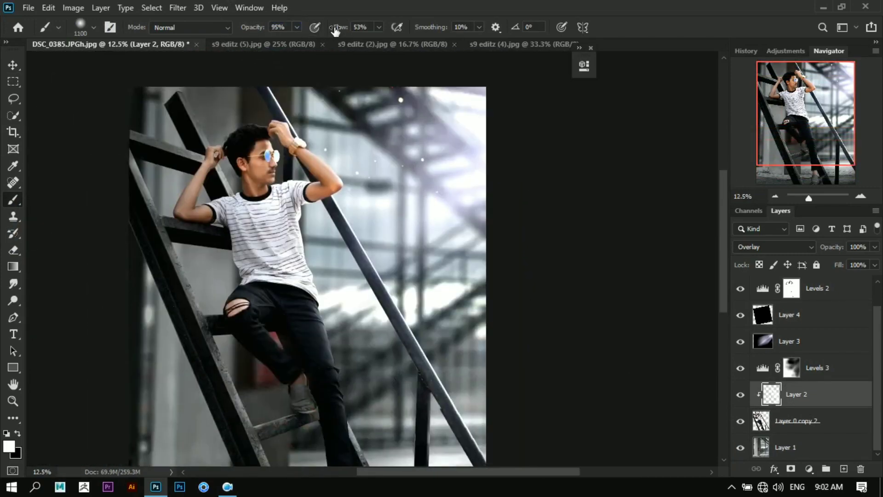
drag(423, 331, 394, 256)
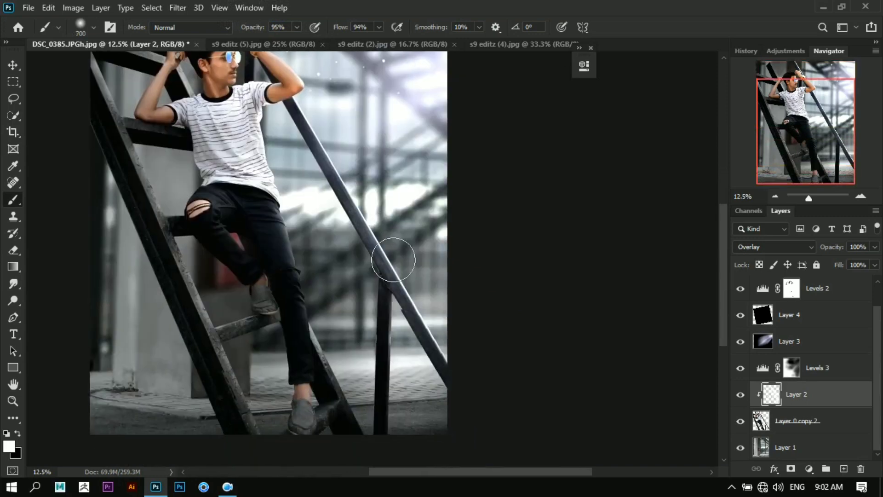
key(bracketleft)
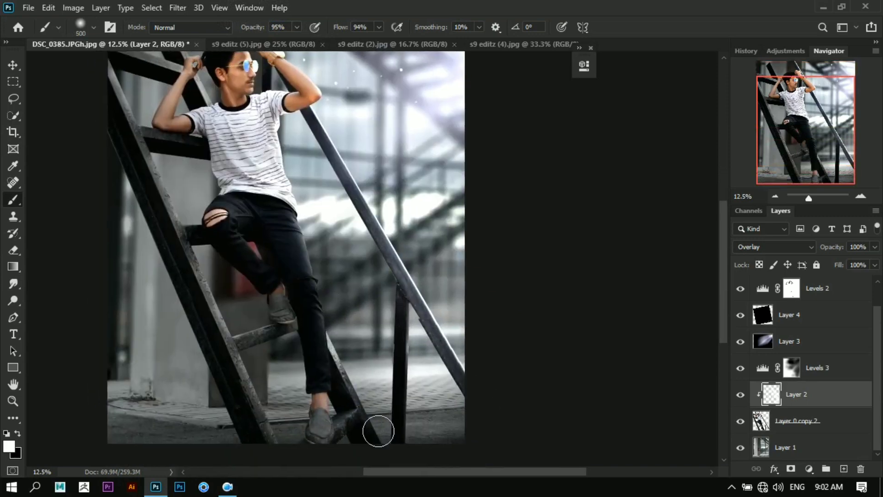
Paint soft white highlights on Layer 2 over the subject's dark jeans with a 400 to 500 px brush.
drag(283, 199, 310, 272)
key(bracketright)
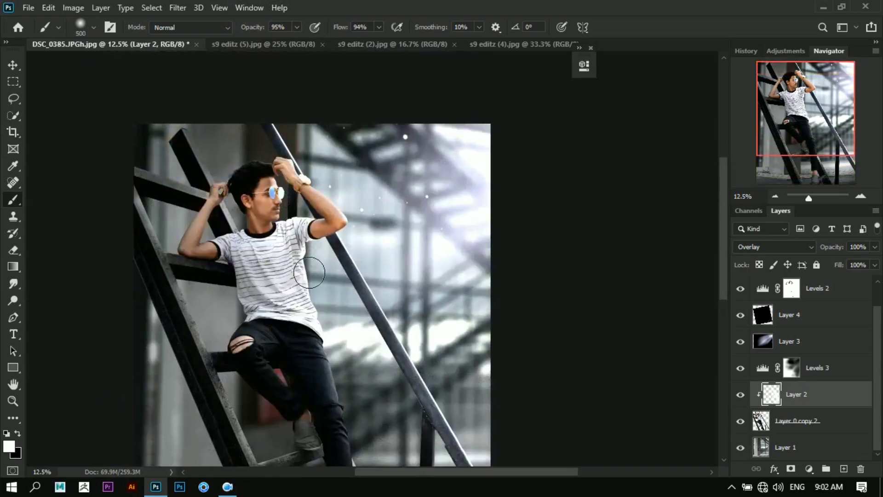
drag(332, 342, 311, 237)
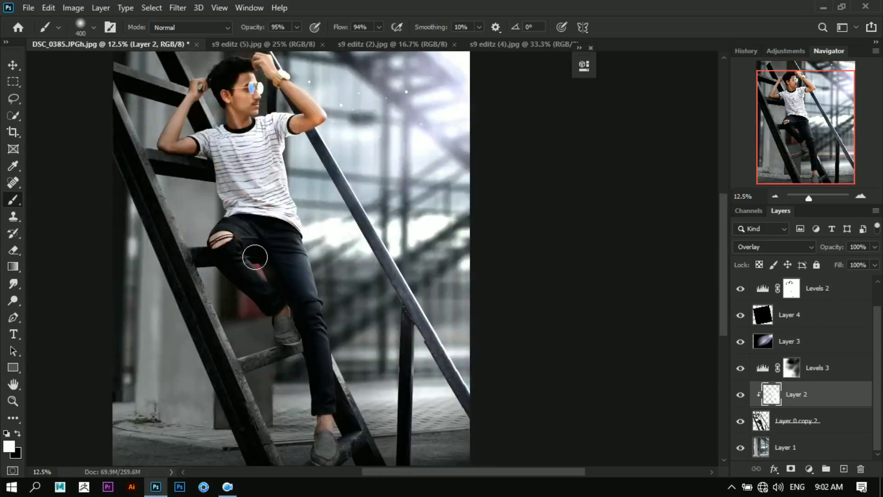
scroll(258, 272, down, 1)
scroll(258, 272, left, 1)
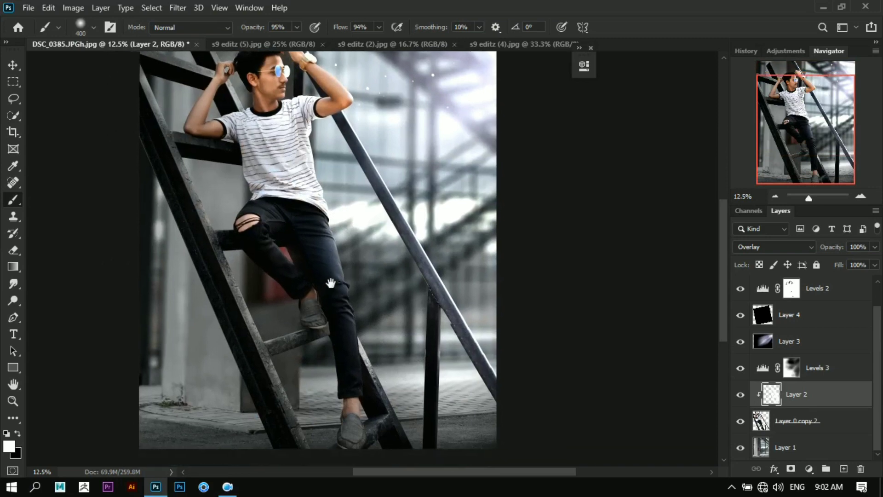
key(bracketleft)
scroll(338, 429, down, 3)
scroll(339, 428, left, 1)
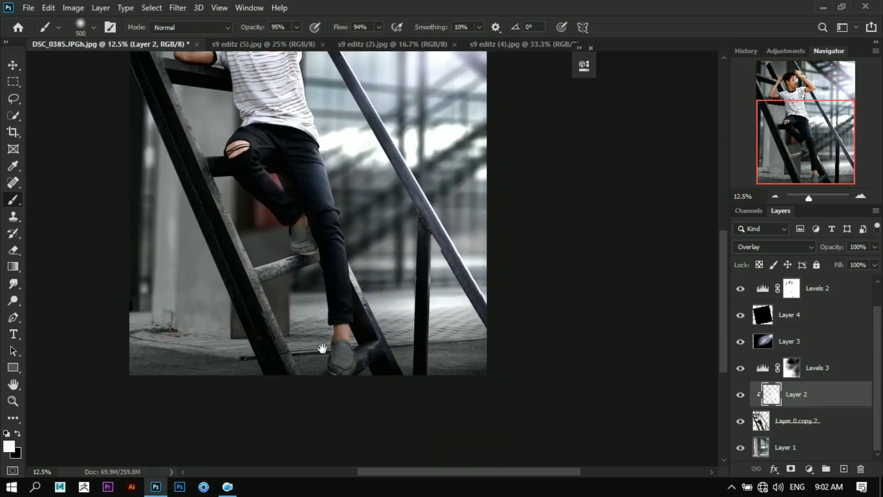
Paint further white highlights on Layer 2 over the ladder beams and the subject's lower legs with a 500 to 600 px brush.
key(ctrl+plus)
scroll(299, 262, up, 5)
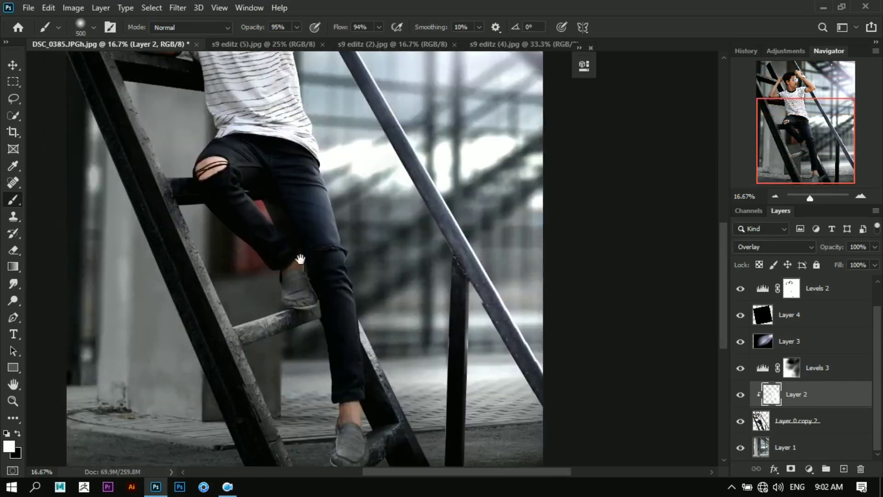
key(ctrl+minus)
key(bracketright)
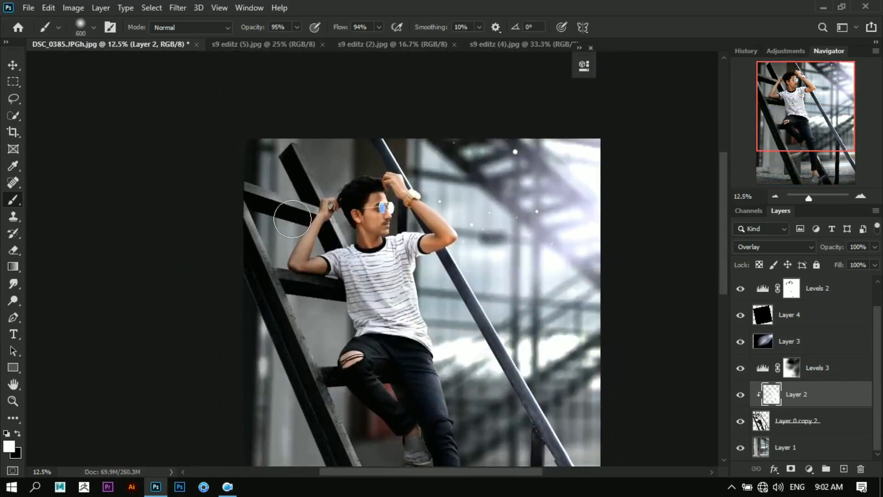
key(ctrl+minus)
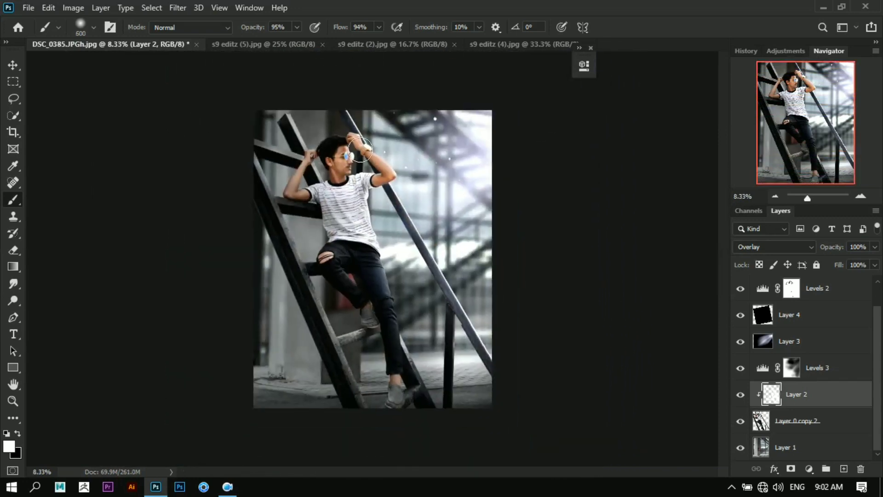
click(13, 66)
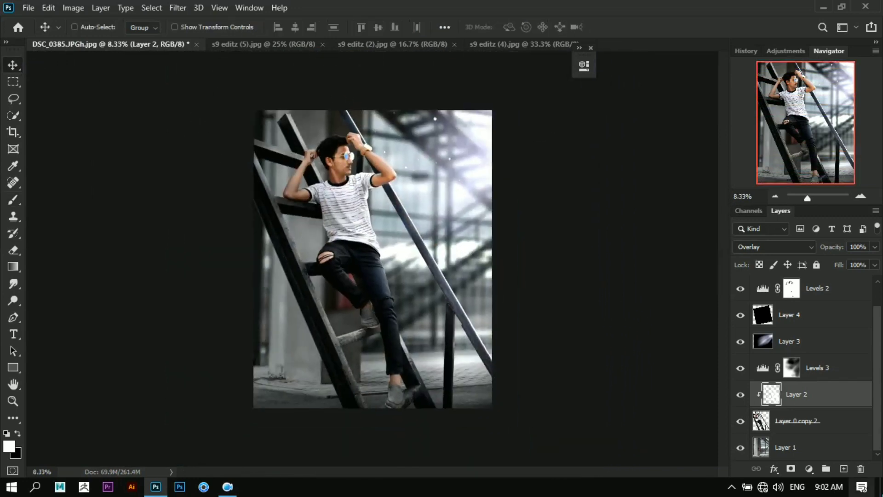
Smooth the cheek skin on Layer 0 copy 2 with the Smudge tool at 13% strength and a 100 px brush.
key(ctrl+plus)
key(ctrl+plus)
key(ctrl+plus)
key(ctrl+plus)
key(ctrl+plus)
key(ctrl+plus)
key(ctrl+plus)
key(ctrl+plus)
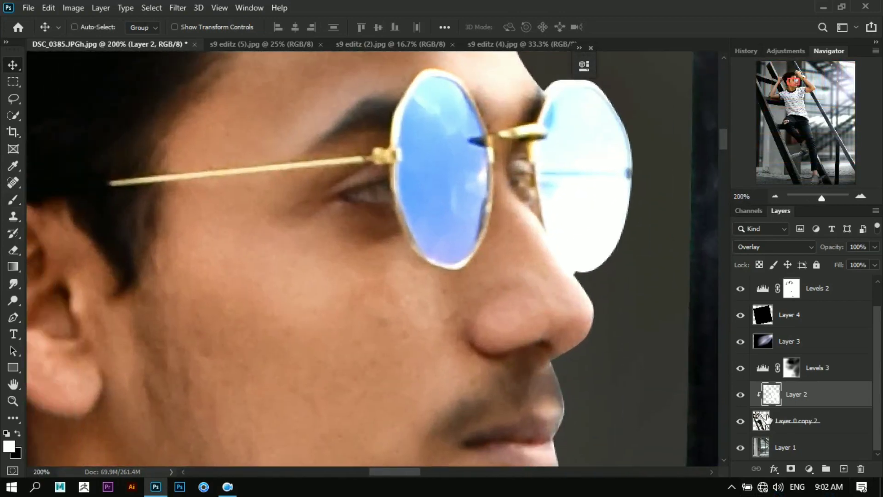
key(alt+bracketleft)
drag(267, 355, 292, 260)
right_click(14, 284)
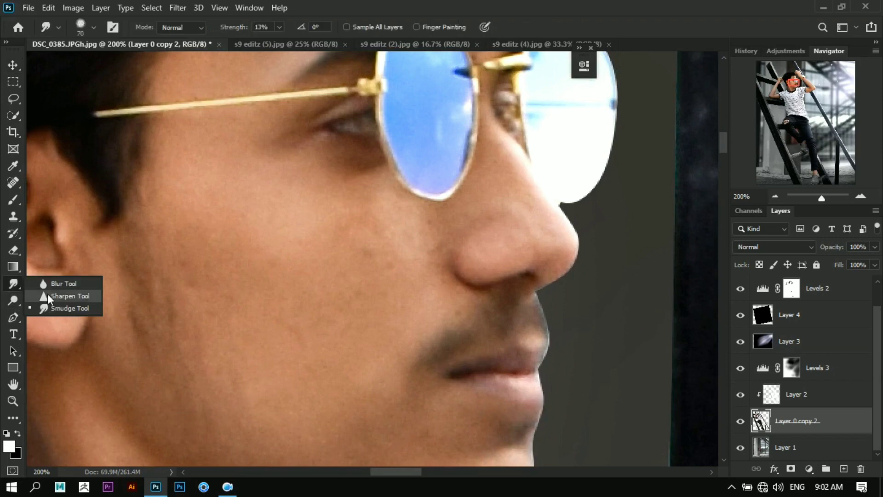
click(55, 310)
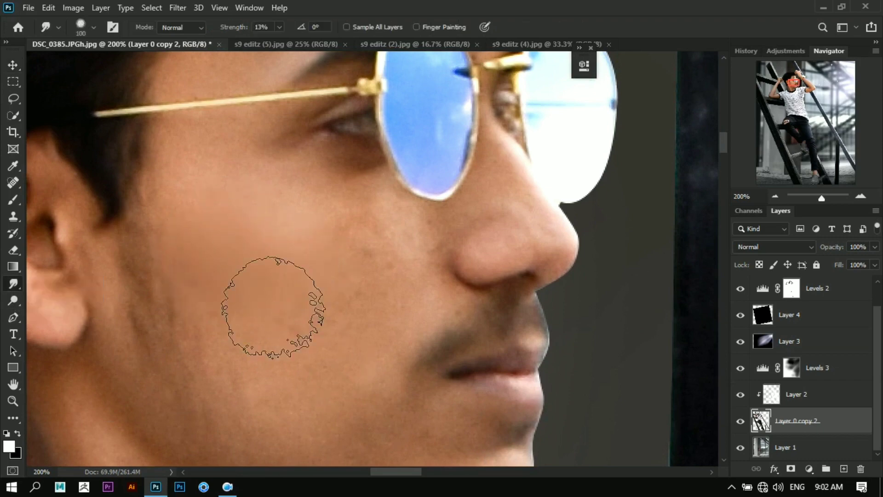
key(bracketleft)
Smudge the skin around the nose and across the forehead smooth with a 50 to 70 px brush.
scroll(368, 257, down, 5)
scroll(401, 278, up, 10)
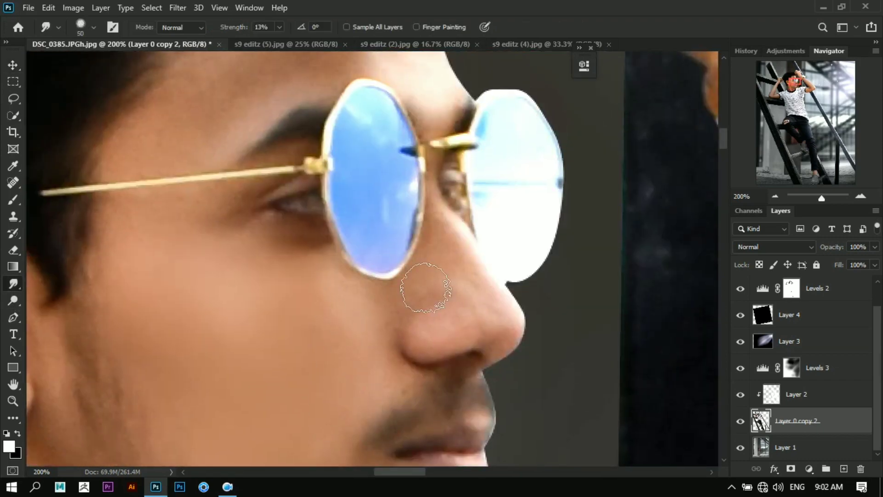
key(ctrl+minus)
key(bracketleft)
key(bracketleft)
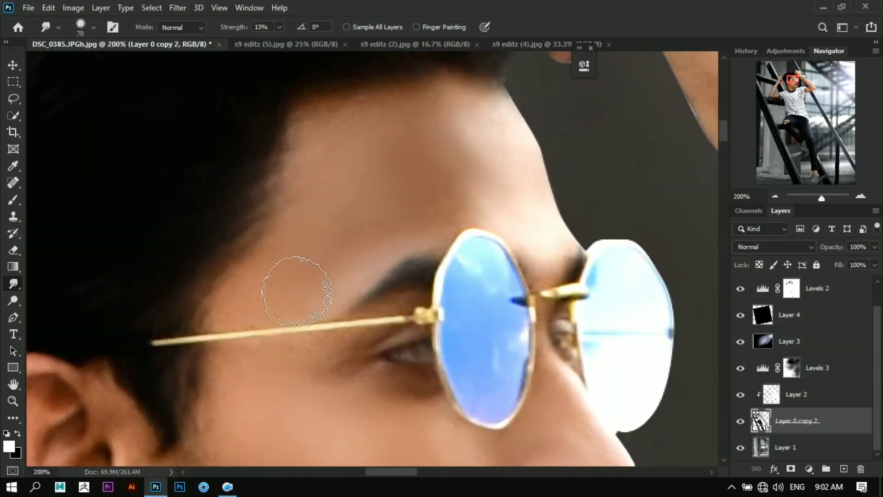
Smooth the skin of the neck and arms using a larger Smudge brush from 125 px upward, and return to the full image.
key(ctrl+minus)
scroll(331, 318, up, 1)
key(ctrl+minus)
key(ctrl+minus)
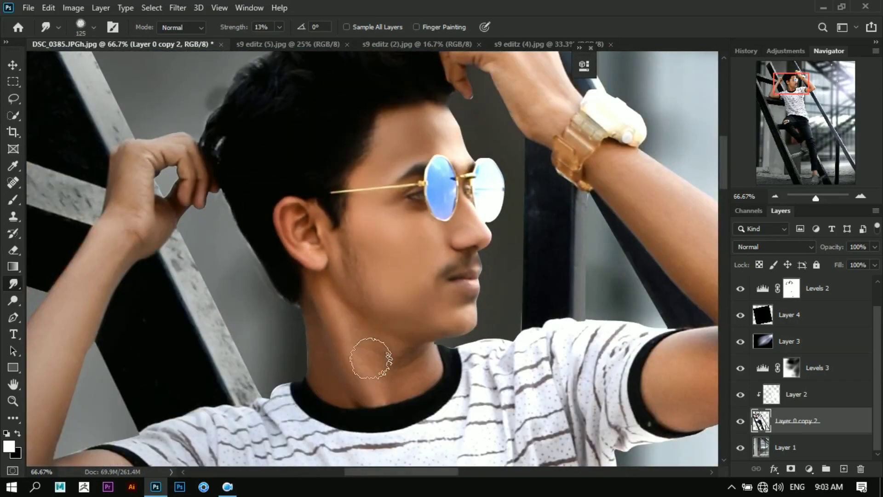
key(bracketright)
key(bracketright)
key(bracketright)
key(bracketright)
key(bracketright)
key(ctrl+plus)
key(ctrl+plus)
key(v)
key(ctrl+0)
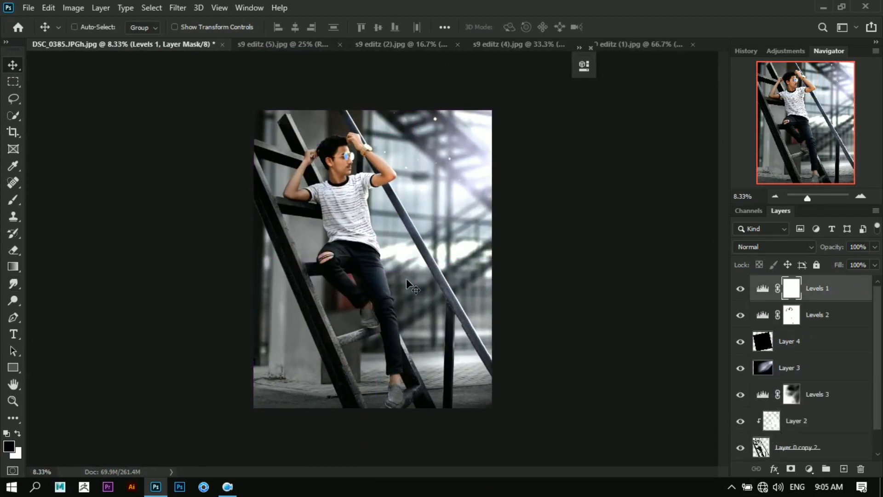
Examine the retouched subject and the overall composite at several magnifications.
key(ctrl+plus)
key(ctrl+plus)
key(ctrl+plus)
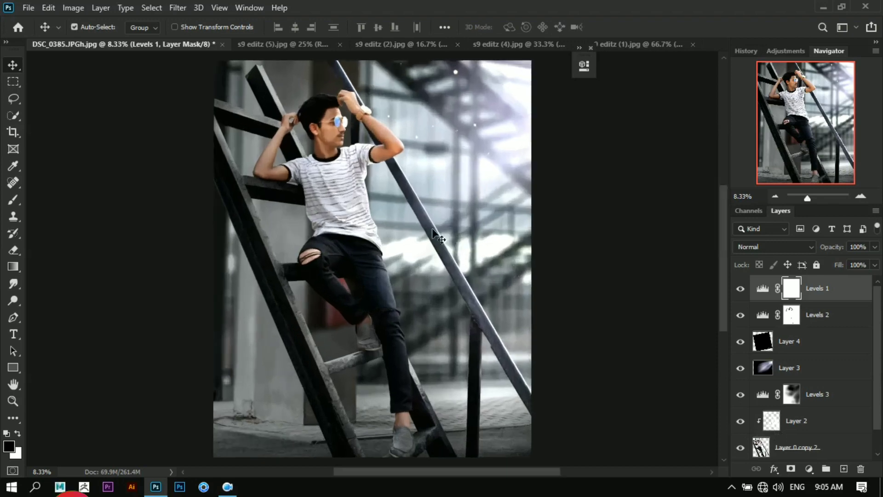
key(ctrl+minus)
key(ctrl+minus)
key(ctrl+minus)
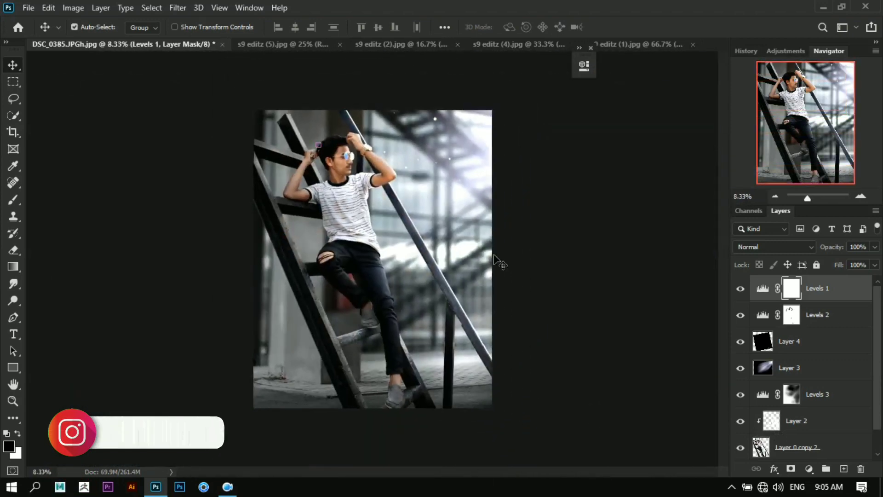
key(ctrl+plus)
key(ctrl+minus)
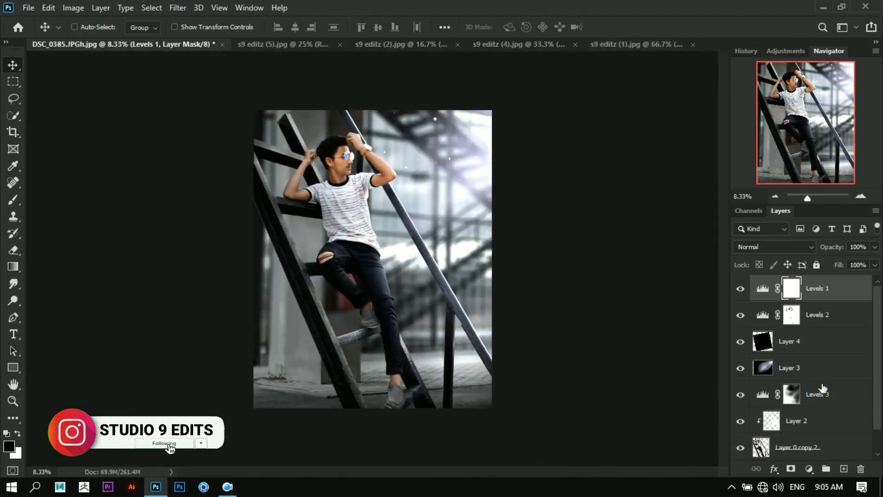
Merge all visible layers into a single layer and open it in the Camera Raw filter.
right_click(813, 368)
click(711, 393)
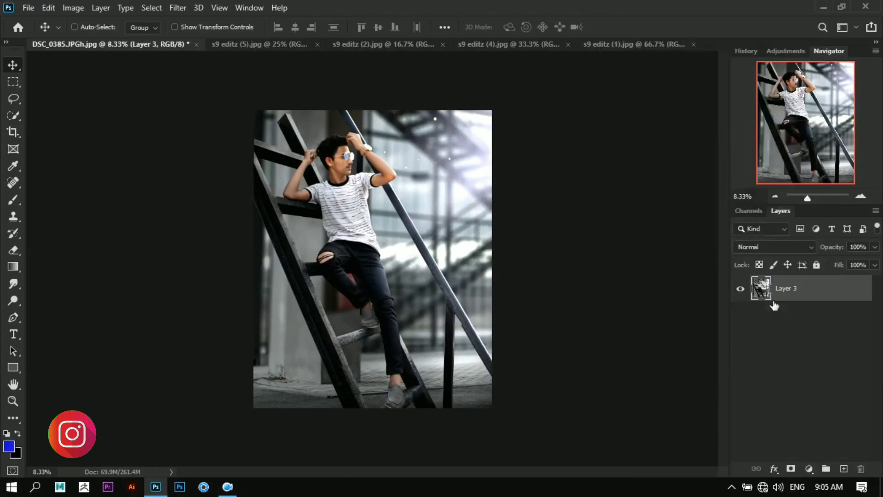
click(179, 8)
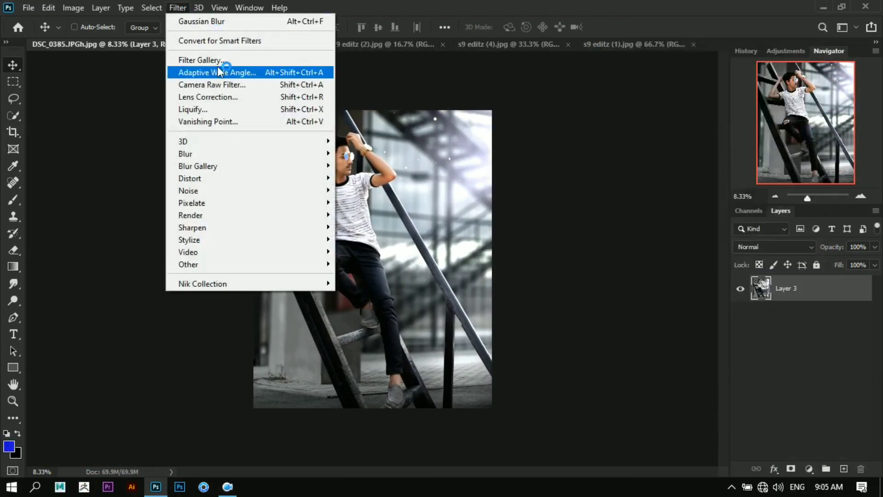
click(207, 80)
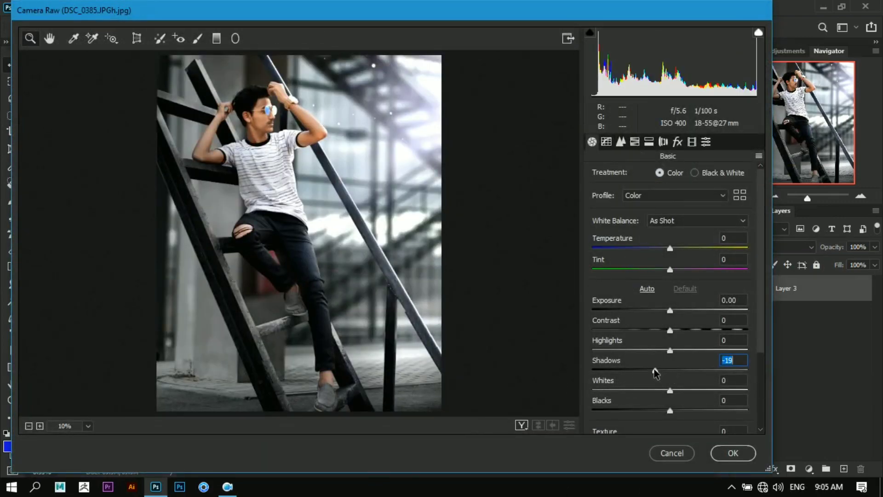
Set the basic tones to Contrast +2, Highlights +20, Shadows +19, Whites +23 and Blacks -6.
drag(656, 371, 686, 369)
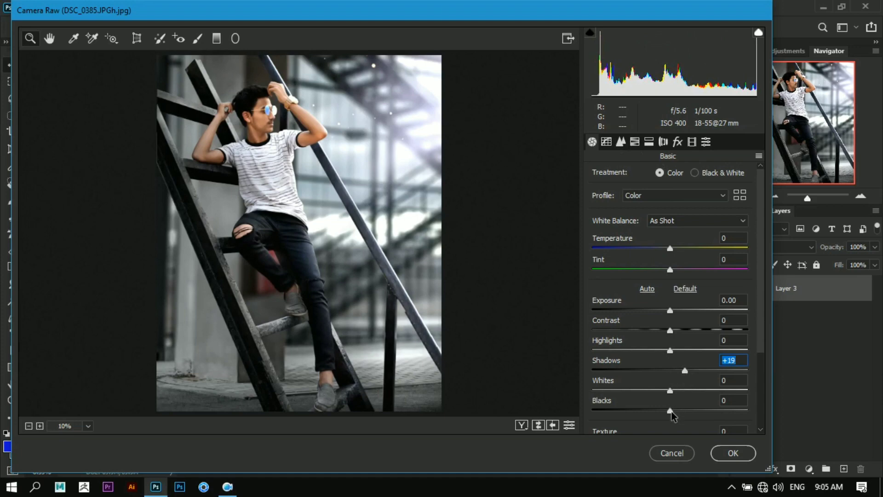
drag(671, 410, 690, 392)
drag(675, 353, 689, 351)
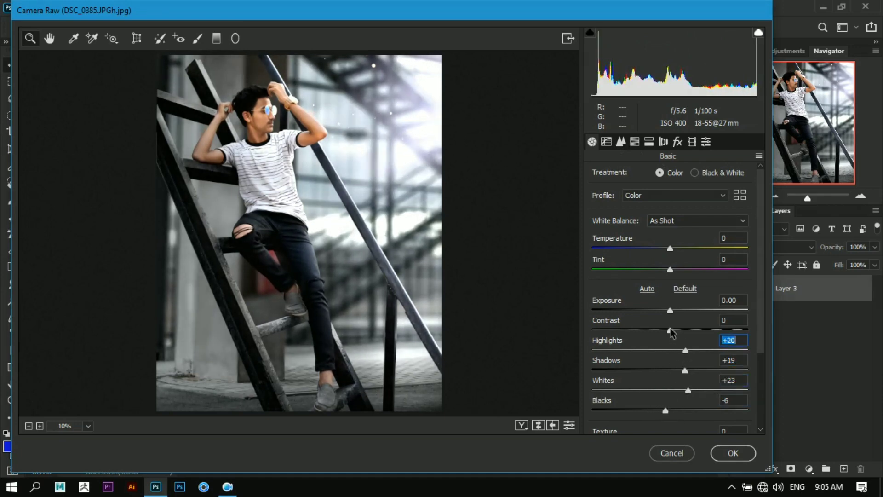
Adjust the skin tones by setting the Oranges saturation to -17 and the Oranges luminance to +20.
click(636, 142)
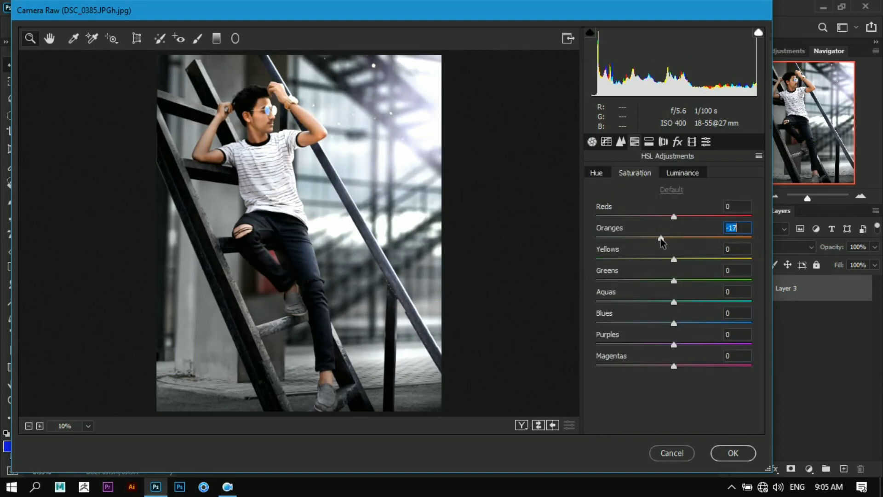
click(682, 173)
drag(674, 238, 688, 234)
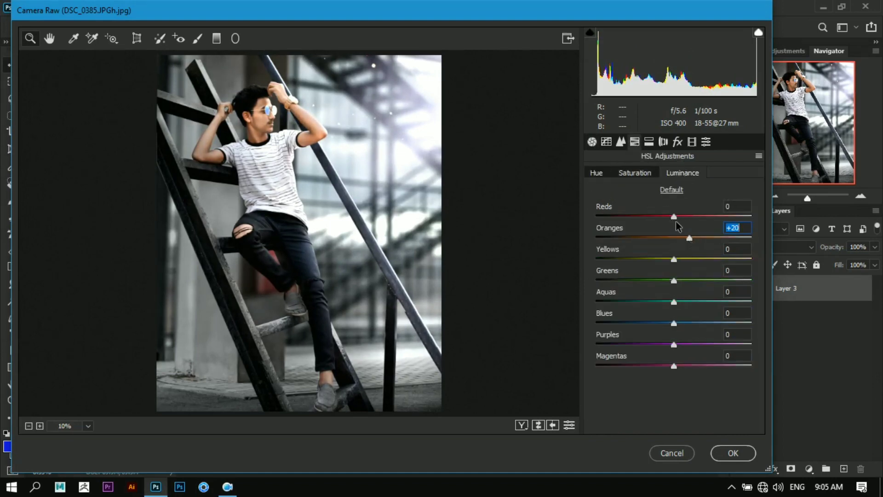
Set sharpening to 48 with radius 1.3, luminance noise reduction to 25, and the post-crop vignette amount to -25.
click(621, 142)
click(632, 302)
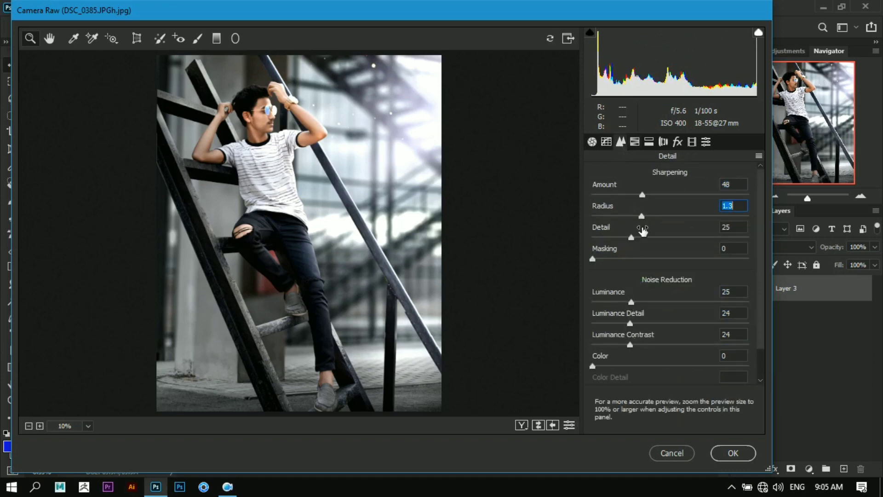
click(677, 142)
click(654, 309)
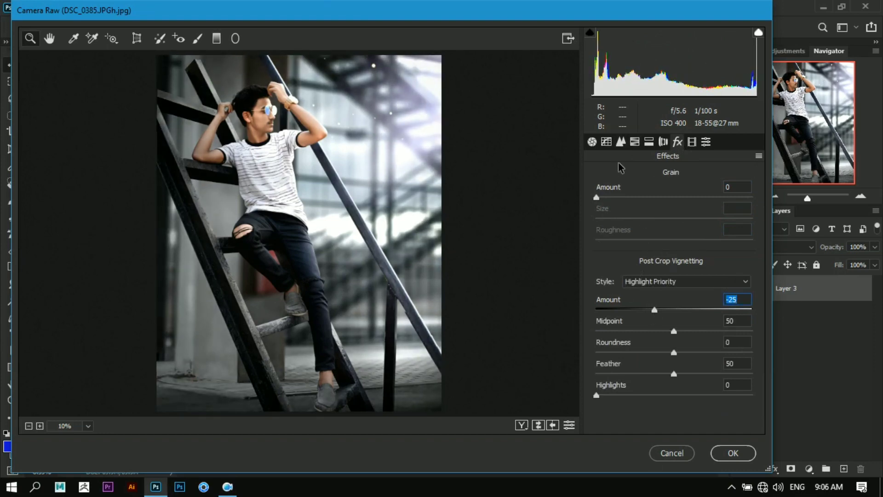
Shape the parametric tone curve with Highlights -13, Lights -3 and Darks +13.
click(606, 142)
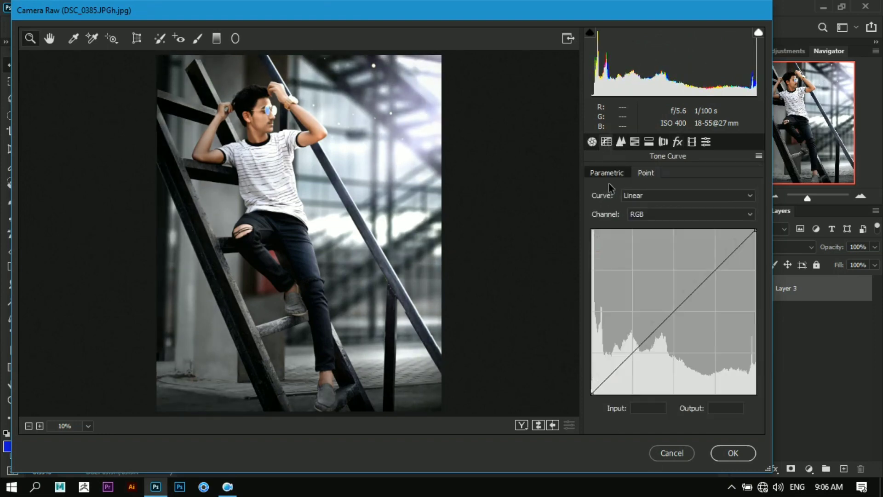
click(617, 172)
drag(670, 419, 663, 378)
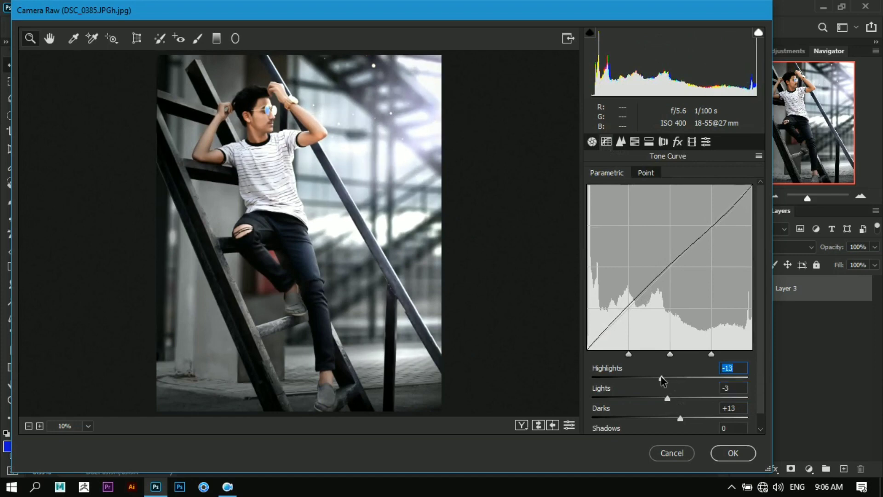
Cool the white balance to a temperature of -8 and set the post-crop vignette amount to -23.
click(591, 142)
drag(664, 257, 663, 257)
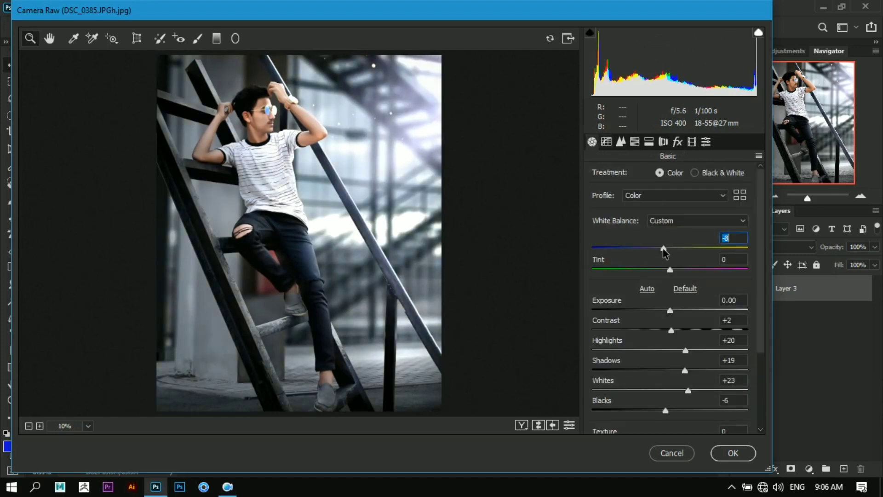
click(678, 142)
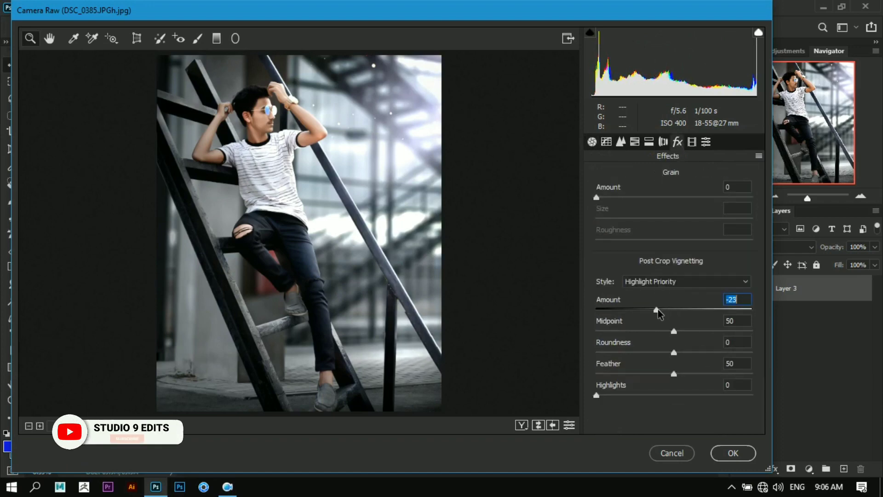
Set the HSL saturation to -98 for Yellows, -29 for Aquas and -28 for Blues, and the Oranges luminance to +21.
click(635, 142)
click(639, 179)
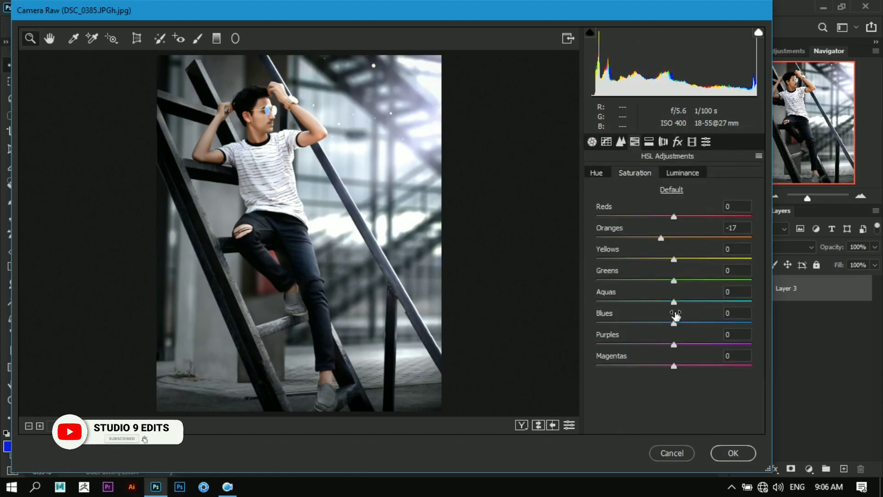
drag(674, 302, 652, 323)
click(667, 259)
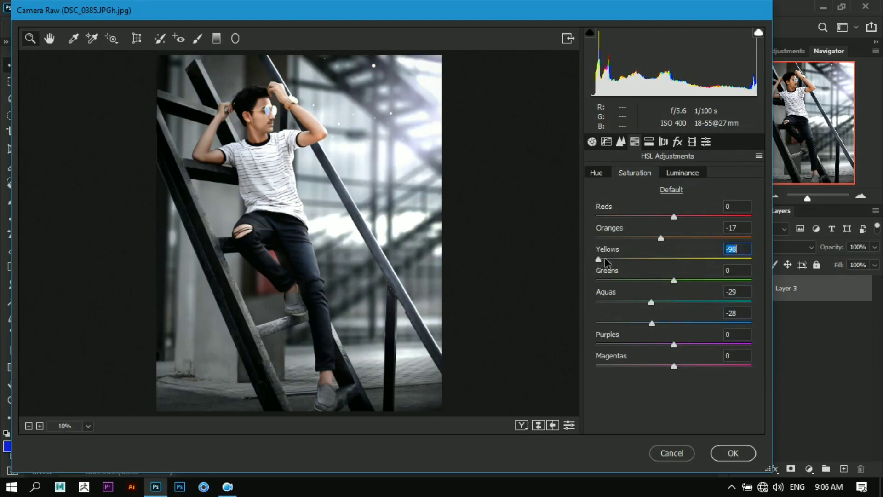
click(673, 172)
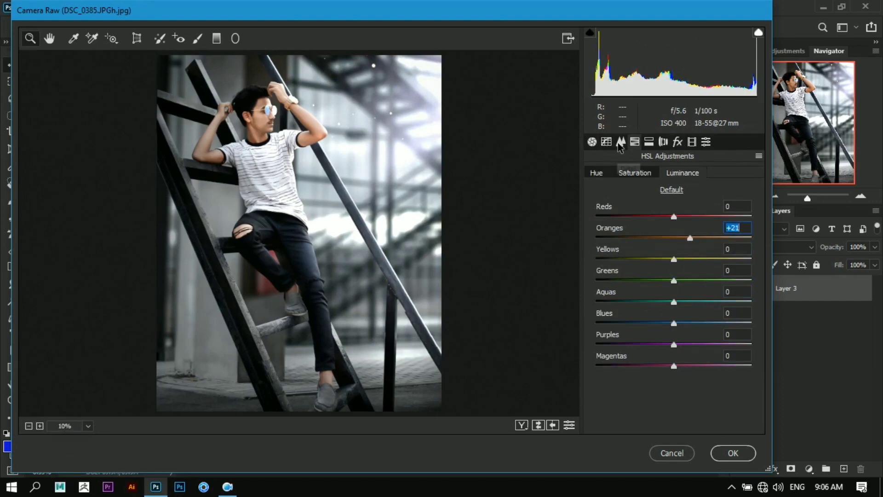
Refine the HSL saturation with Aquas -25, Blues -35, Purples -24 and Magentas -26.
click(641, 177)
mouse_move(651, 301)
mouse_down()
mouse_move(623, 303)
mouse_move(628, 322)
mouse_move(696, 307)
mouse_move(654, 304)
mouse_up()
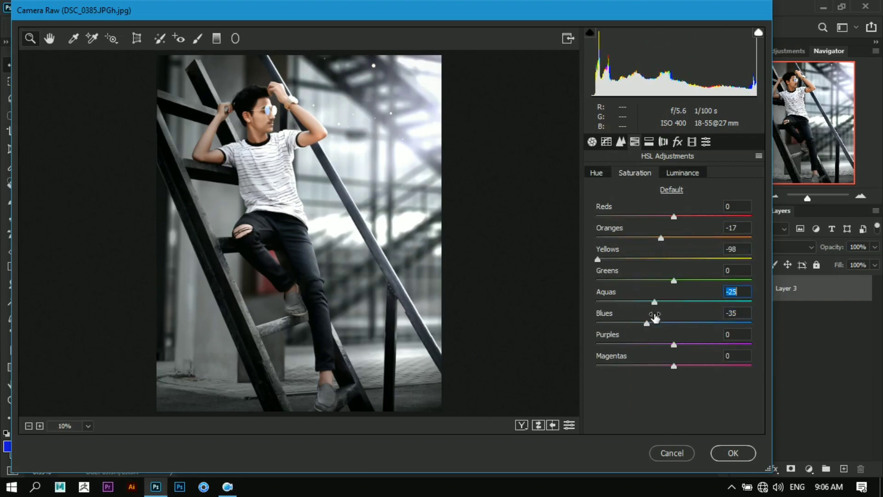
click(655, 346)
click(654, 365)
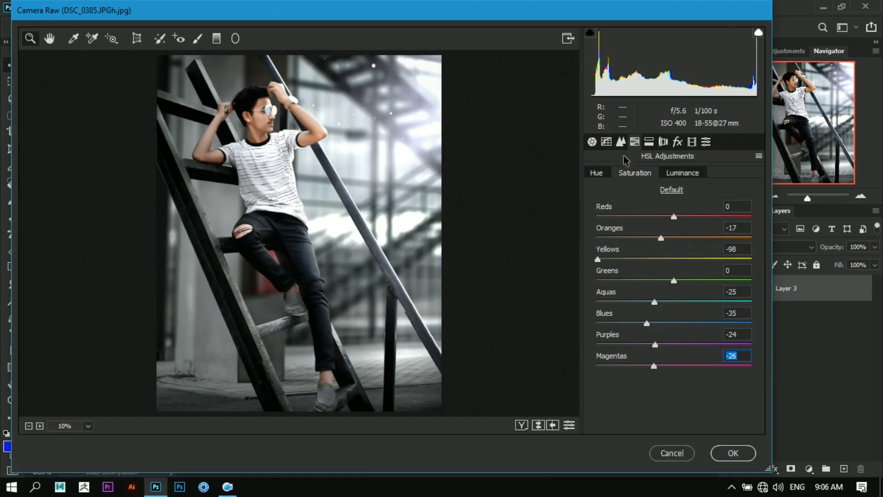
Soften the post-crop vignette to an amount of -9 and apply the Camera Raw adjustments to the layer.
click(677, 142)
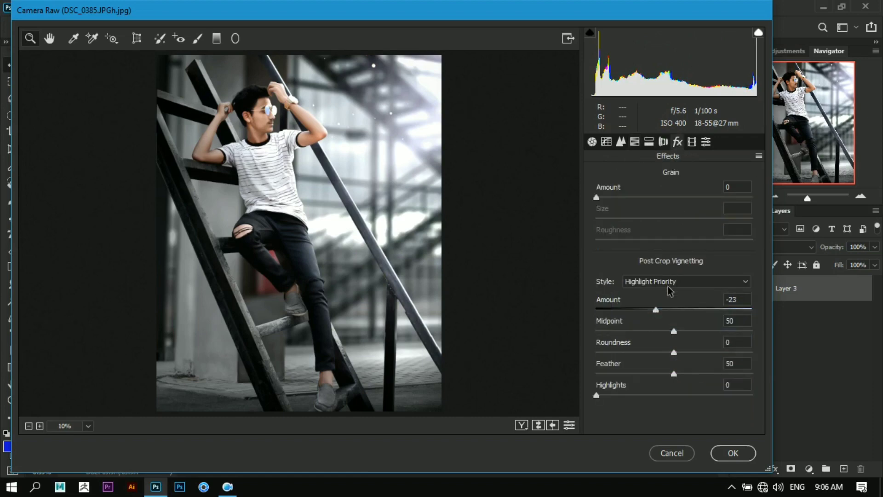
click(653, 310)
mouse_move(652, 310)
mouse_down()
mouse_move(669, 311)
mouse_move(661, 316)
mouse_up()
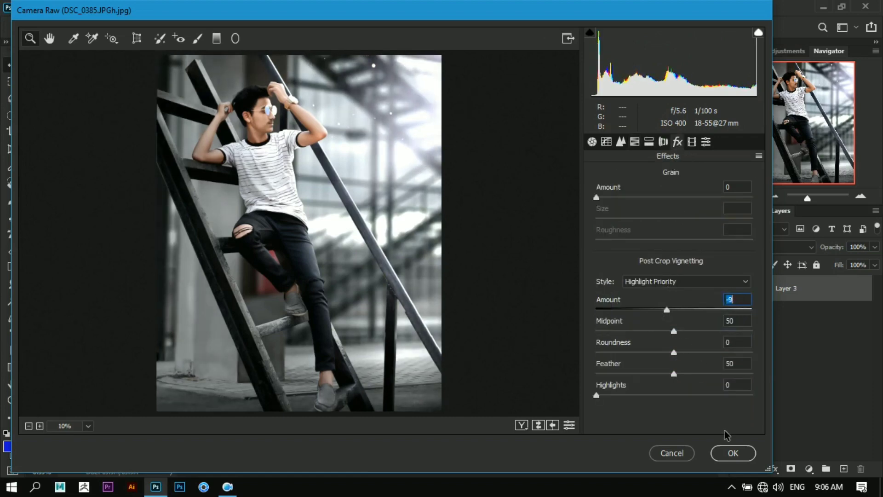
click(733, 453)
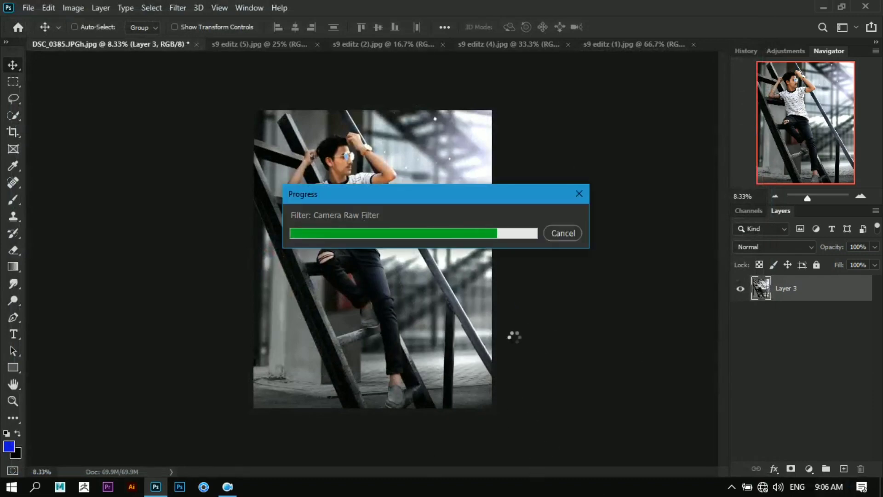
scroll(395, 280, up, 2)
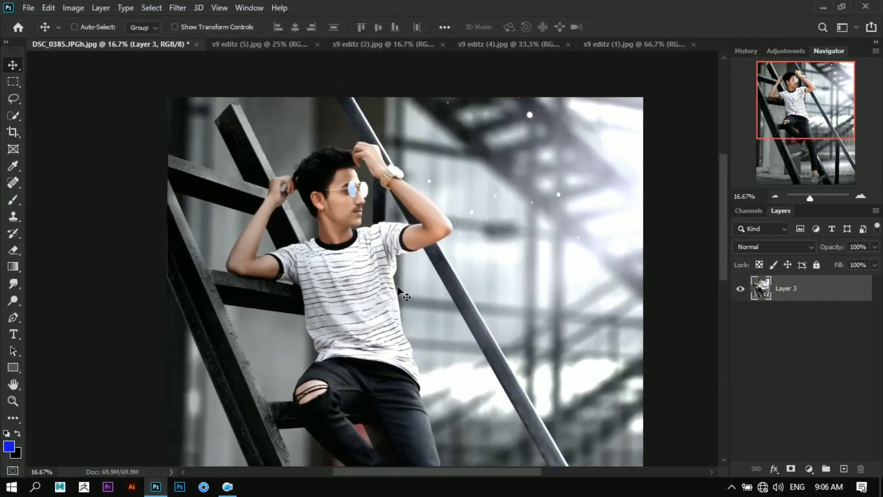
scroll(405, 292, up, 1)
scroll(414, 294, down, 2)
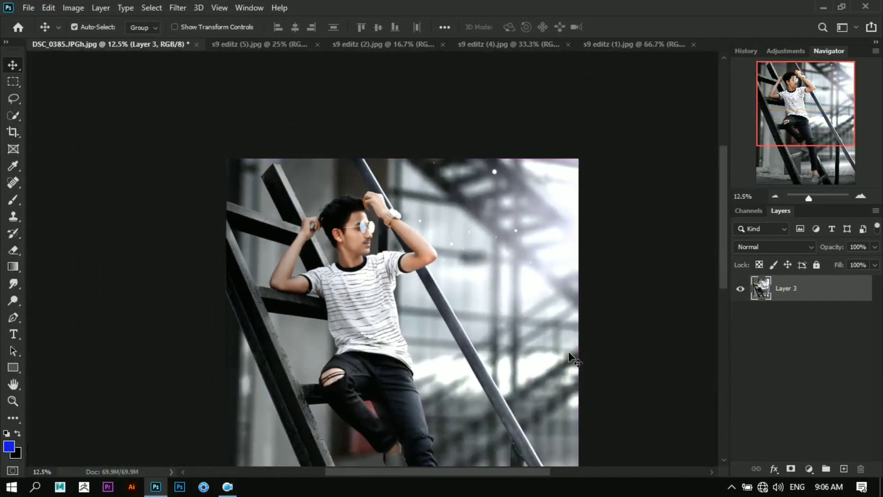
scroll(575, 362, down, 1)
scroll(662, 375, up, 1)
scroll(405, 263, down, 1)
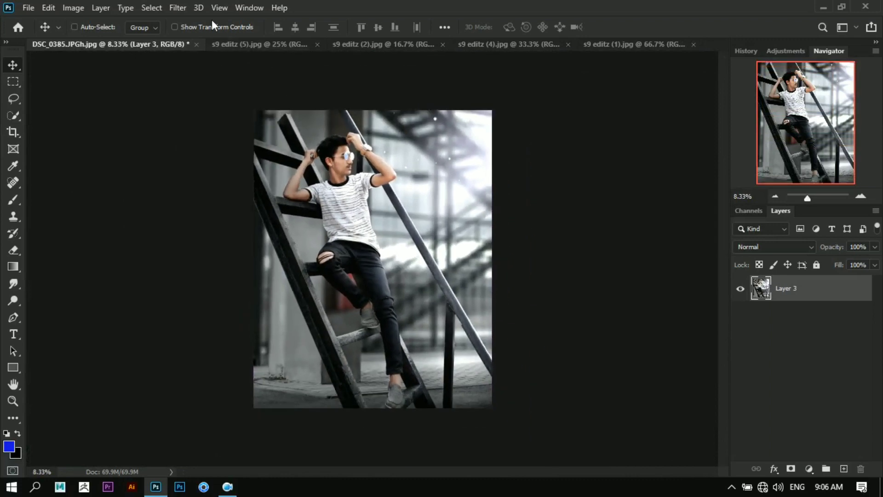
Apply another Camera Raw Filter to the layer with Dehaze +14, Blacks -8 and Shadows -9.
click(177, 8)
click(226, 86)
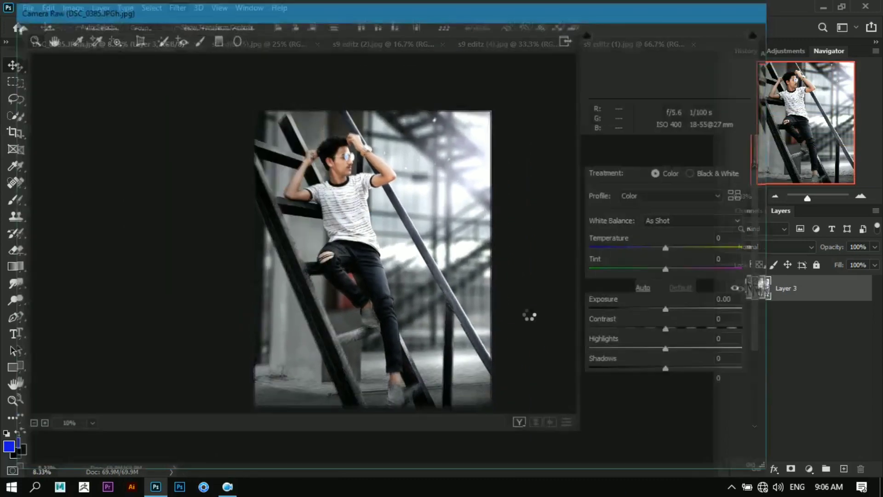
scroll(667, 371, down, 2)
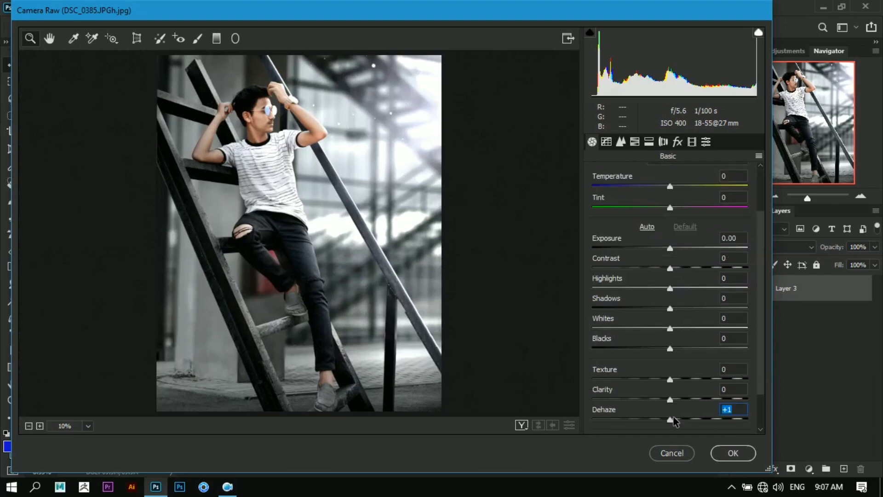
mouse_move(674, 416)
mouse_down()
mouse_move(699, 420)
mouse_move(684, 429)
mouse_up()
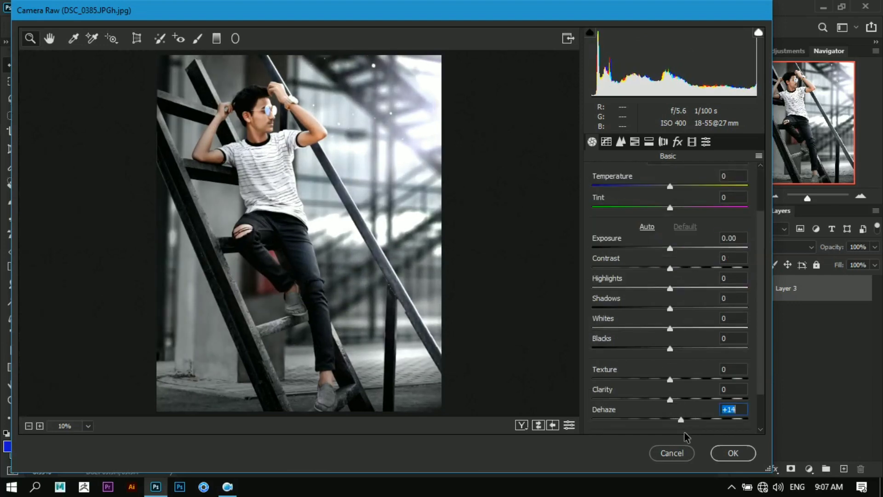
drag(670, 348, 664, 348)
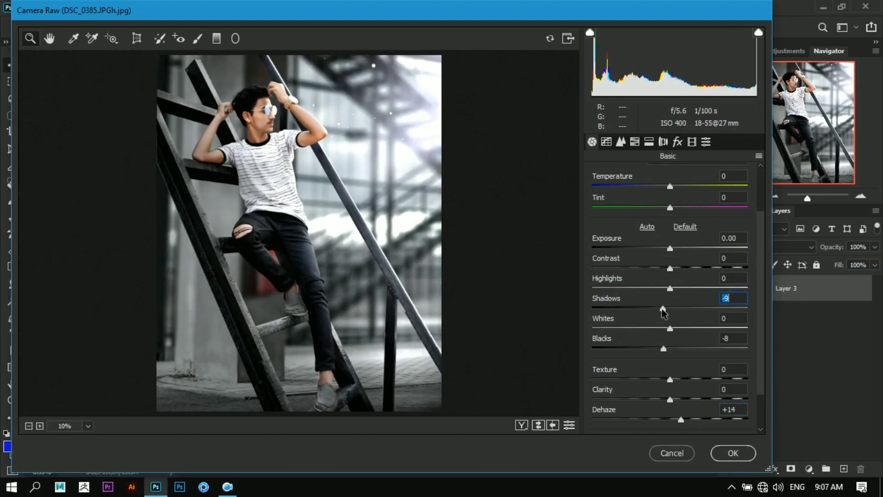
click(734, 453)
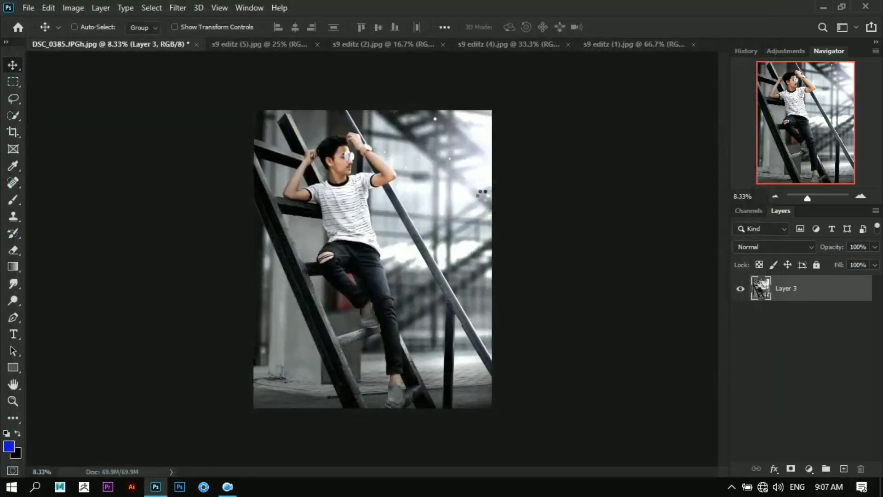